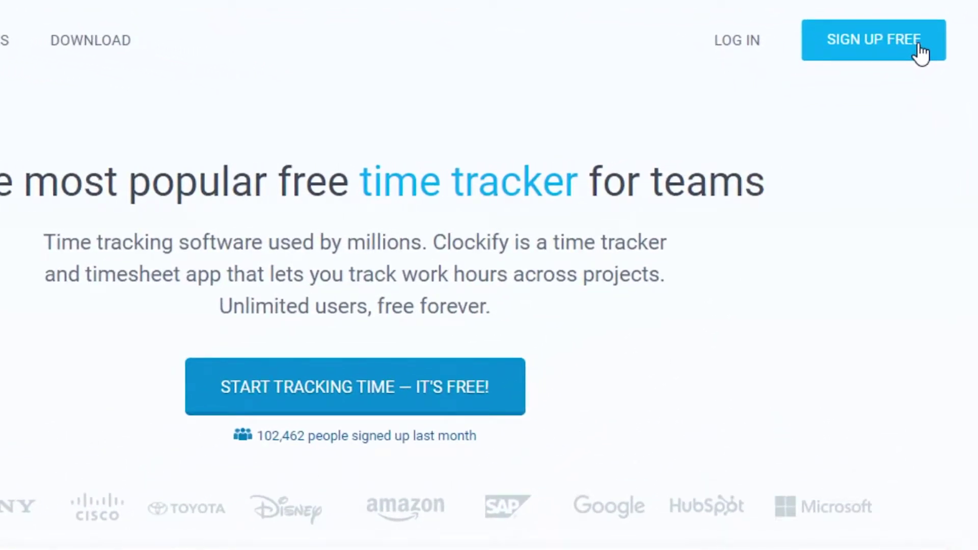
- Open the 'Get started with Clockify' sign-up form using SIGN UP FREE on the homepage
click(919, 51)
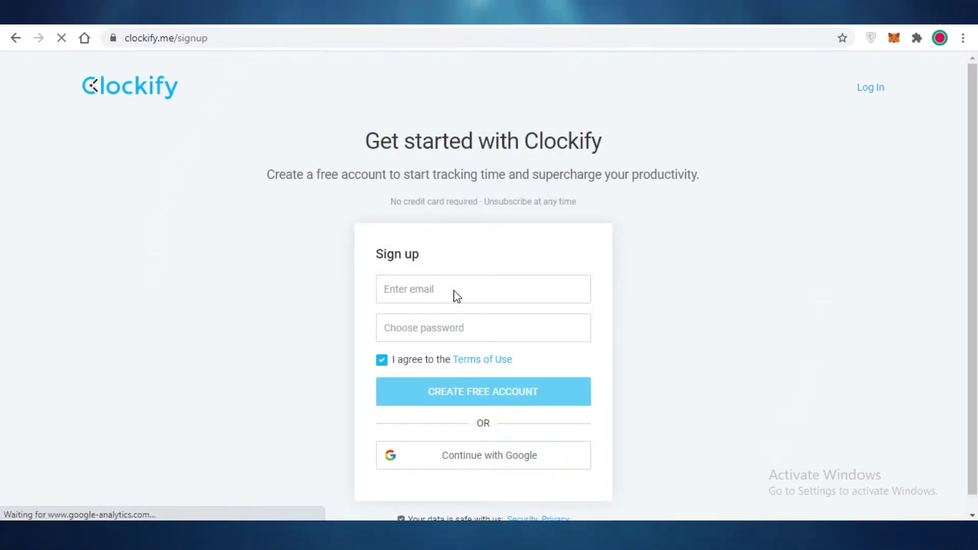
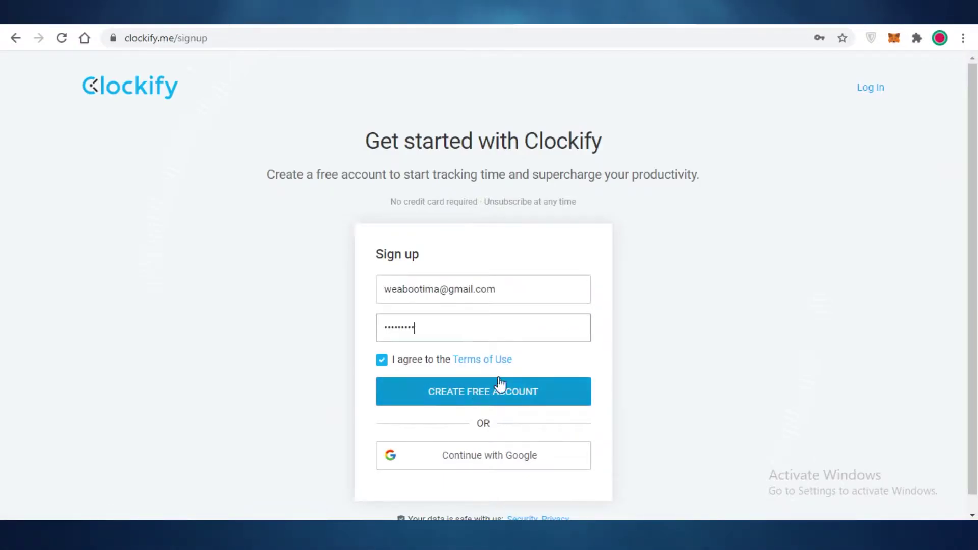
- Fill in an email and password, keep Terms checked, and create the free account
scroll(528, 273, down, 1)
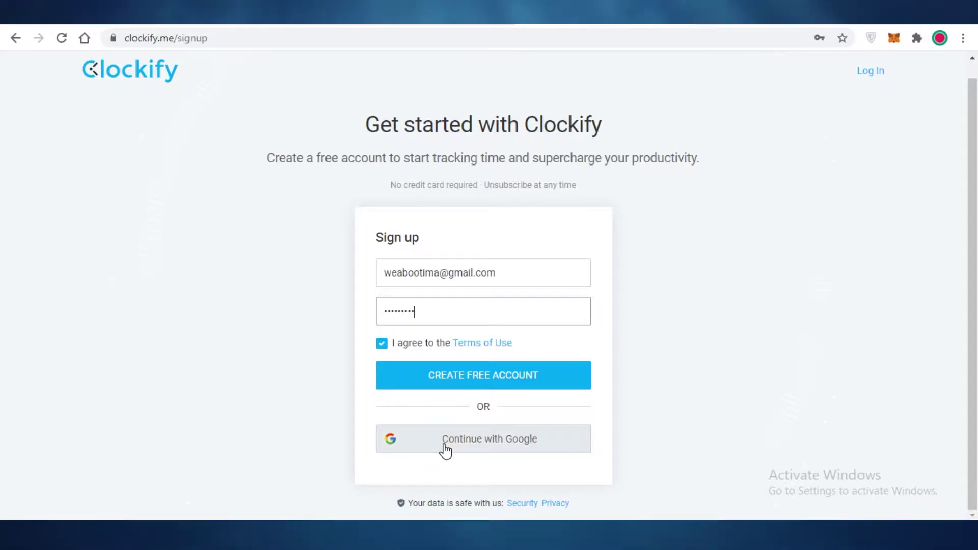
click(507, 387)
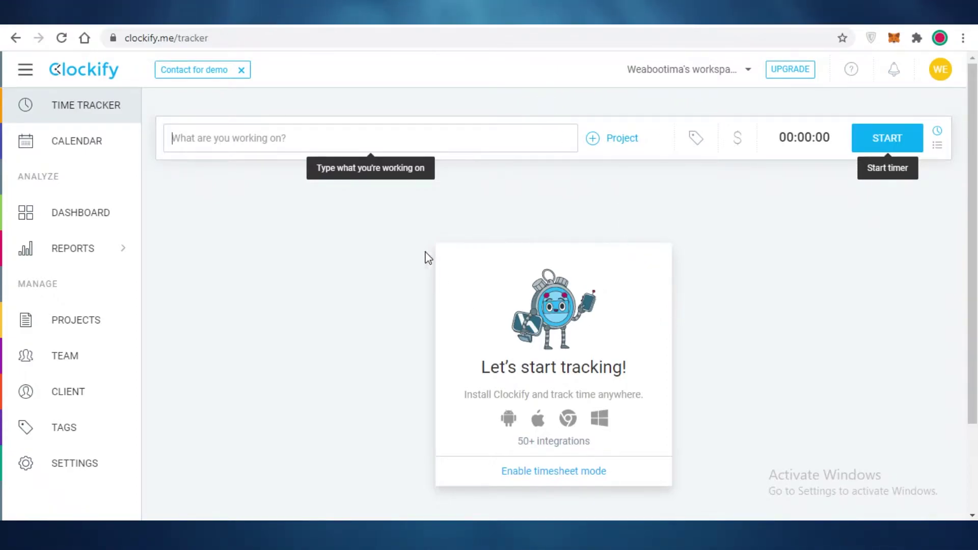
- Look over the Dashboard overview and the Summary report
click(229, 258)
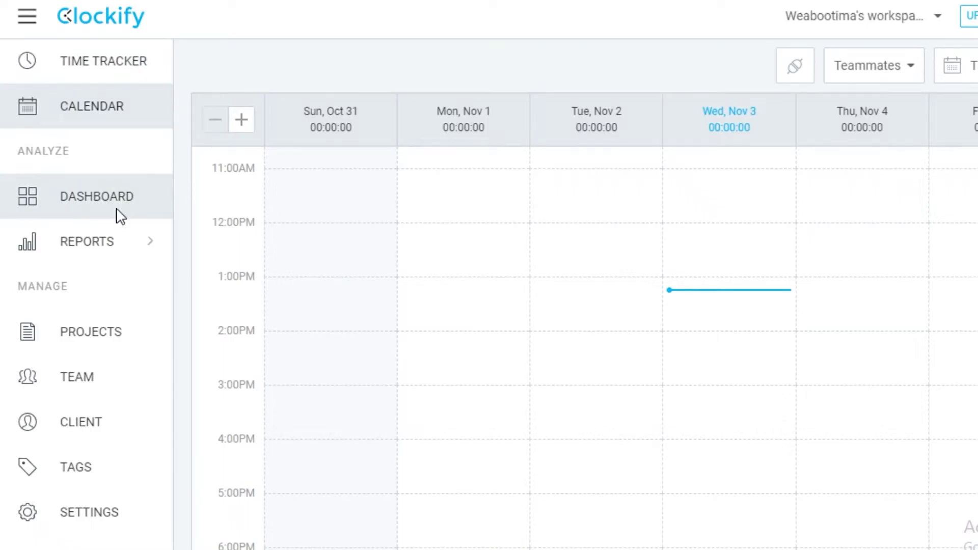
click(121, 217)
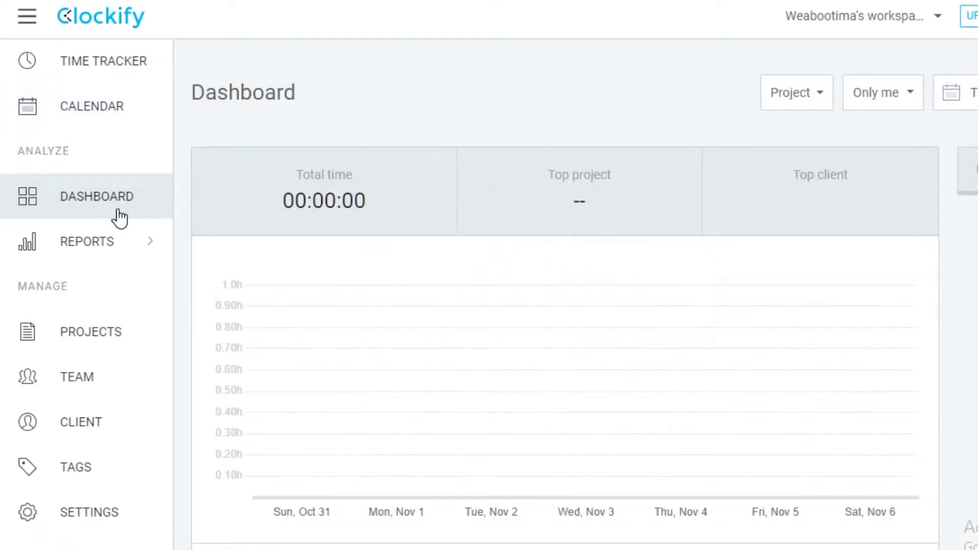
click(119, 238)
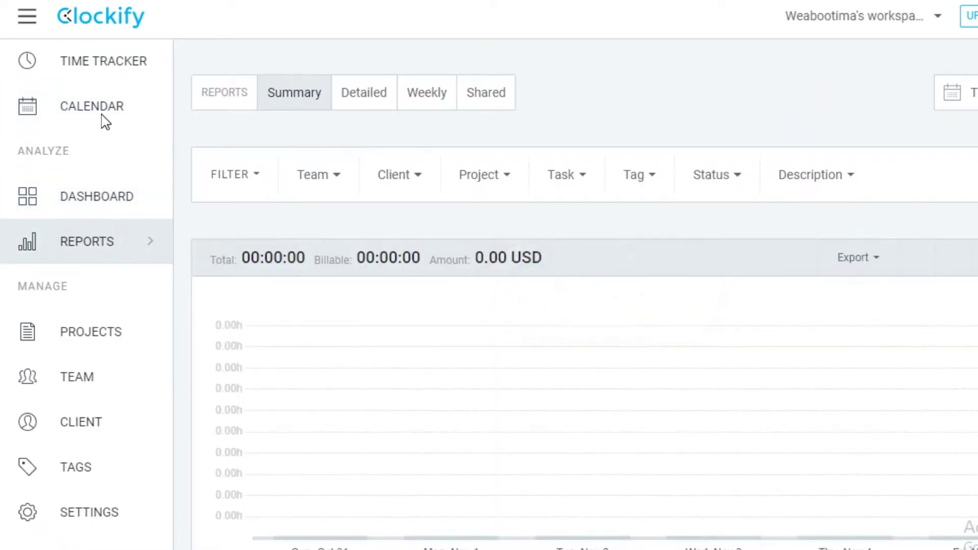
- Browse the Detailed, Weekly and Shared reports, ending on the empty Projects list
mouse_move(134, 265)
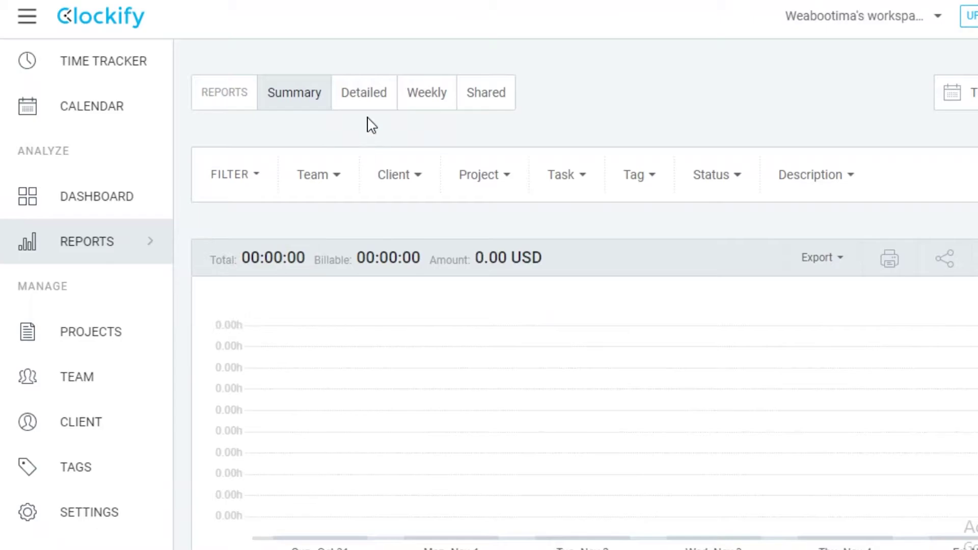
click(362, 100)
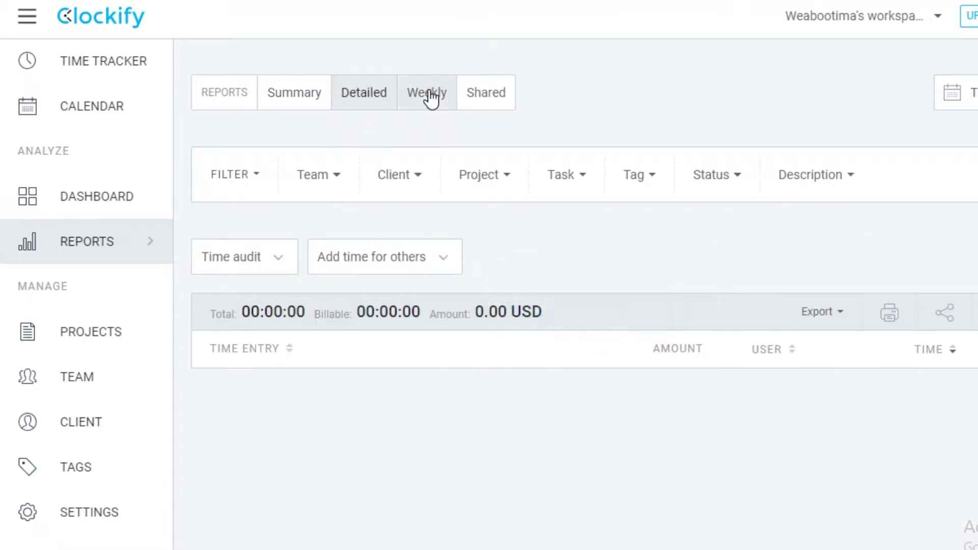
click(431, 98)
click(465, 107)
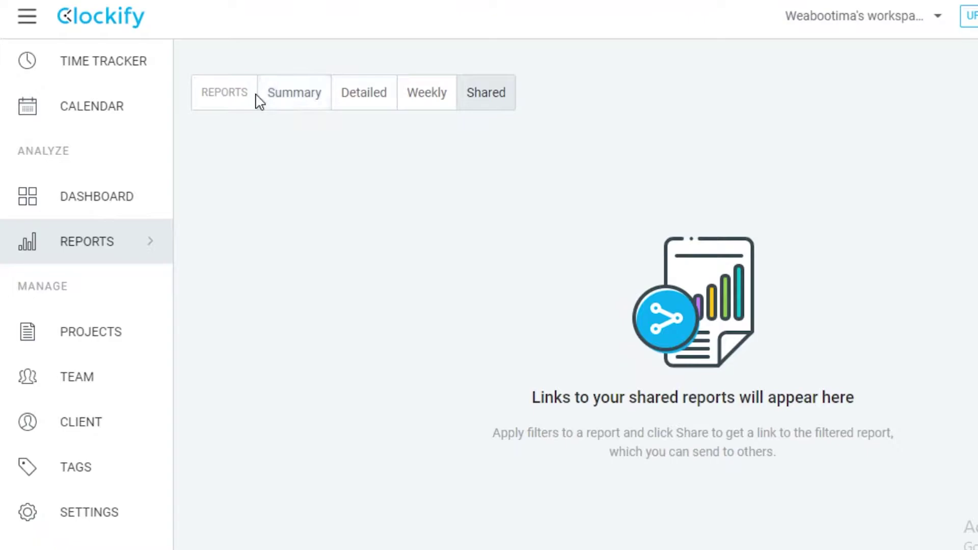
click(33, 335)
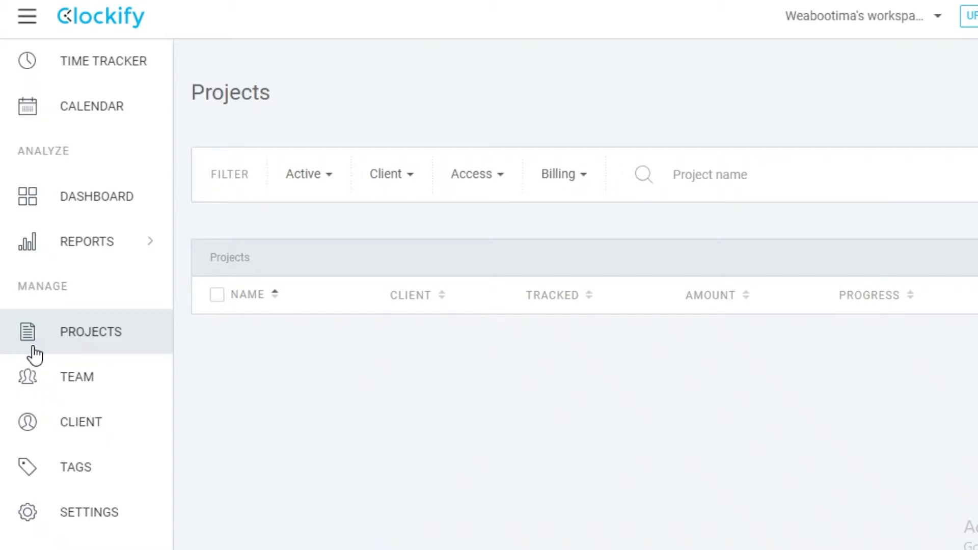
- Browse the Team Members and Groups tabs, then the STANDARD-only Reminders section
scroll(657, 168, down, 3)
scroll(120, 377, up, 3)
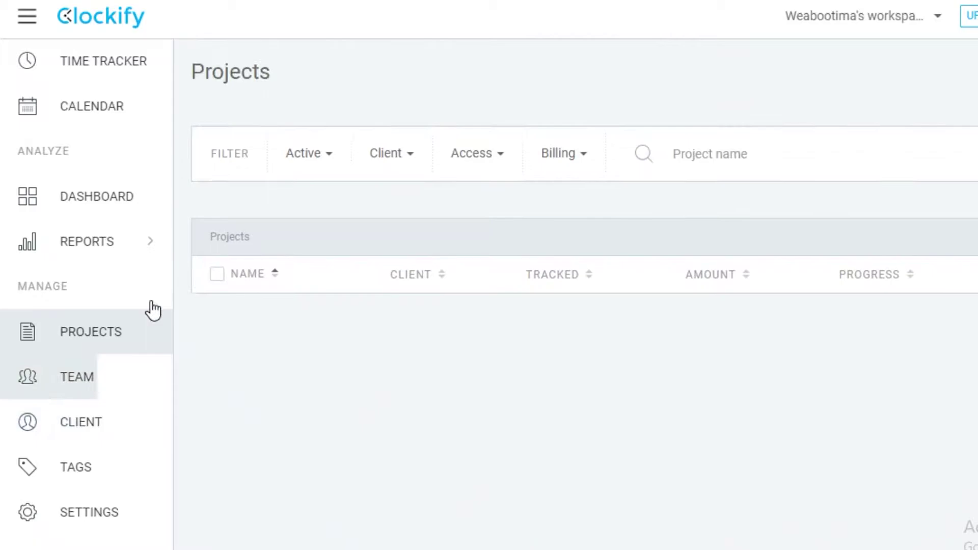
scroll(231, 334, down, 3)
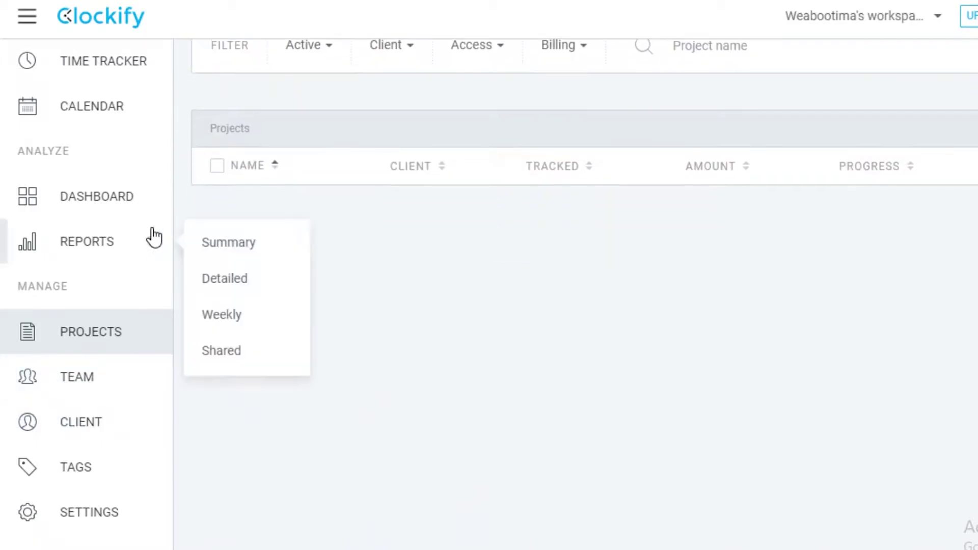
scroll(151, 219, up, 3)
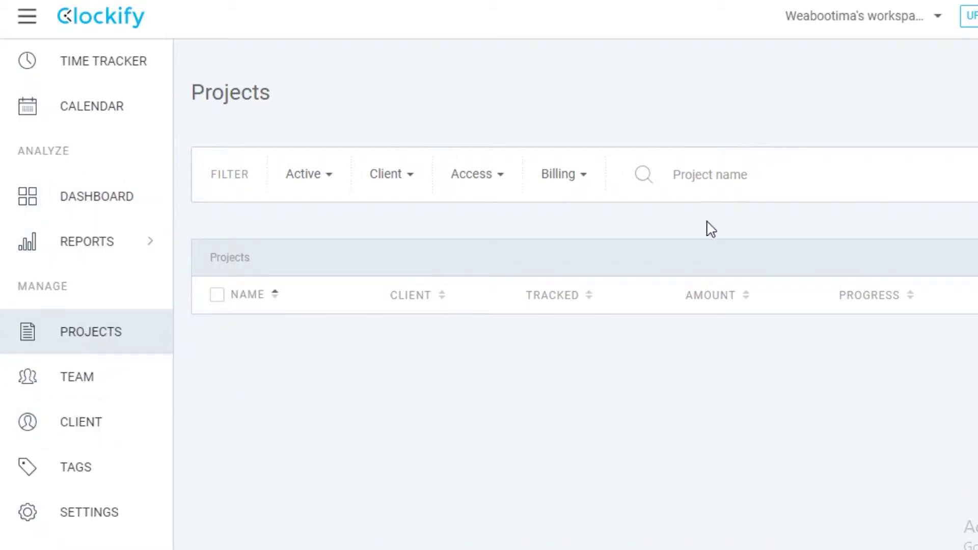
click(163, 384)
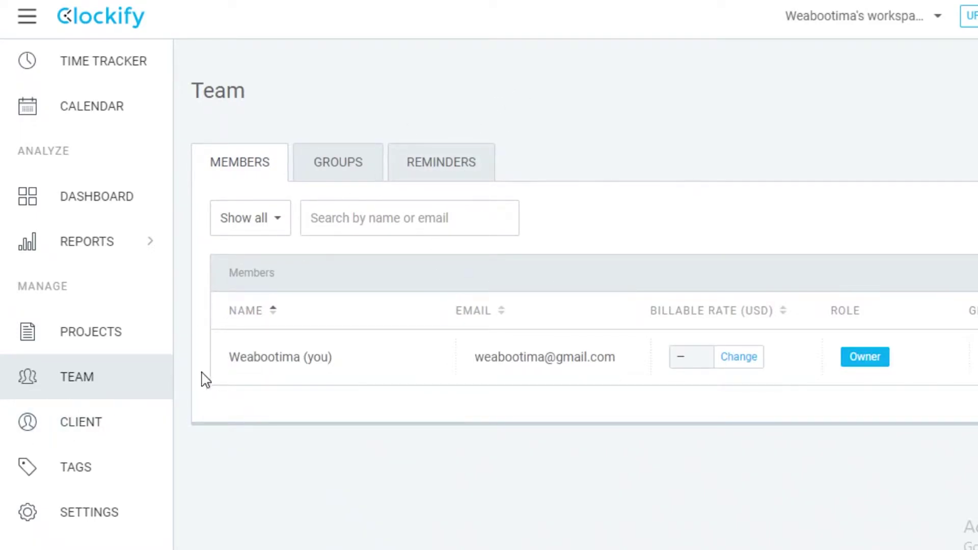
click(336, 162)
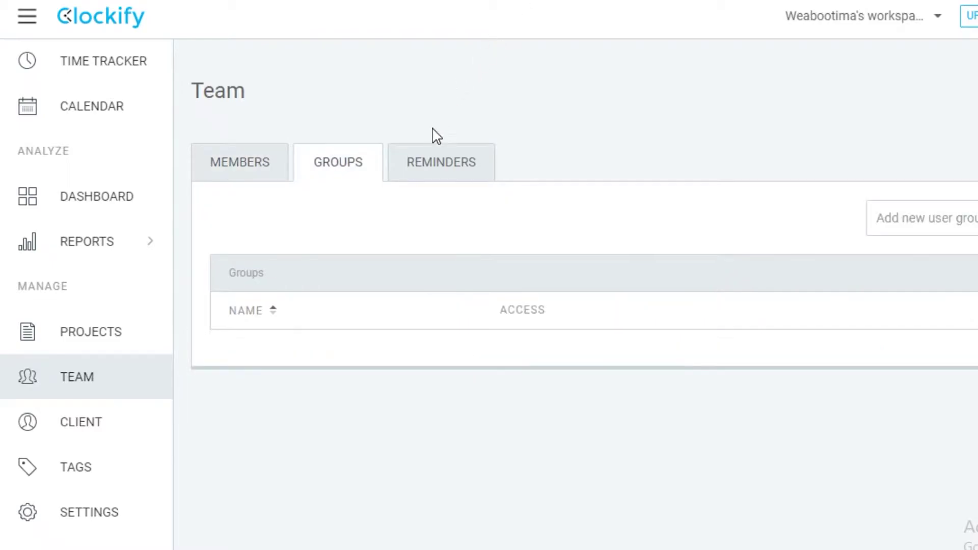
click(273, 169)
click(470, 164)
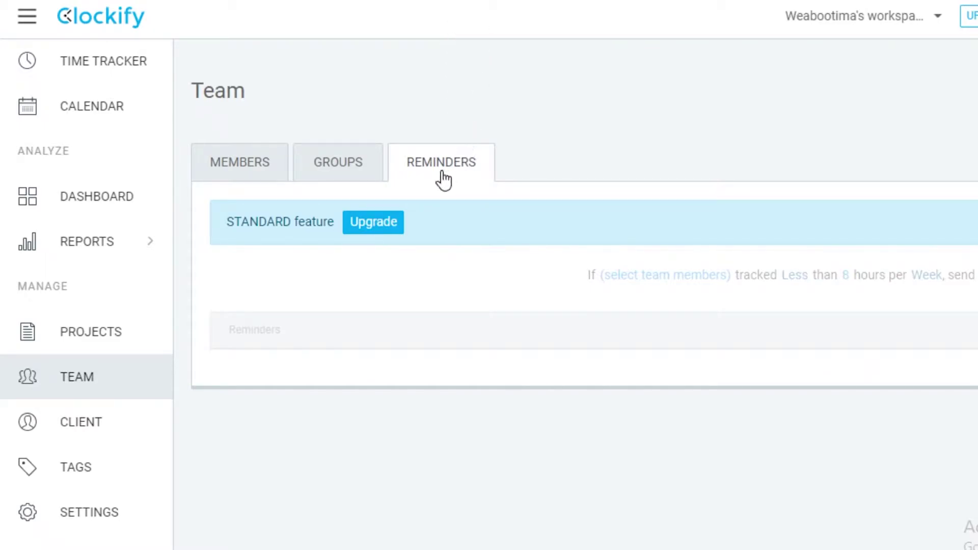
- Add the clients Sales and Marketing Client on the Clients page
click(79, 424)
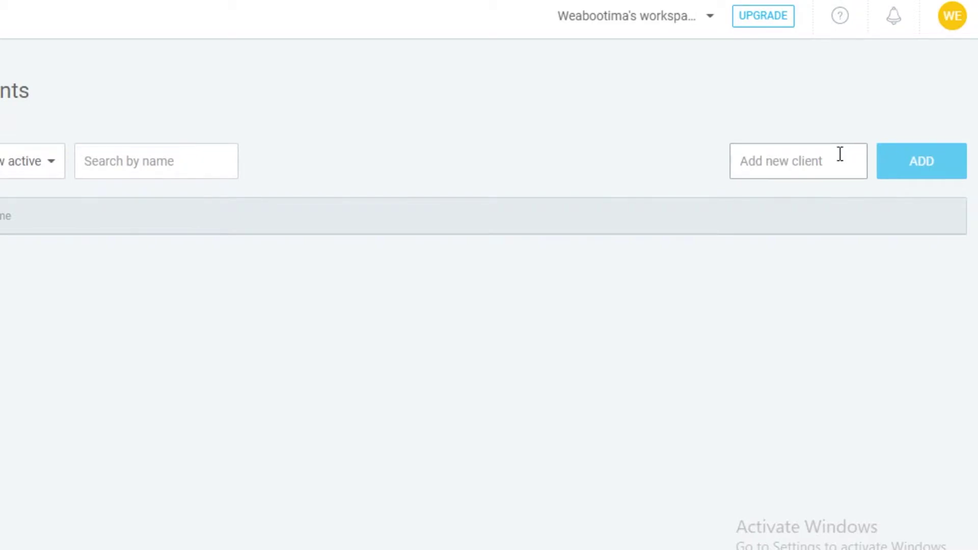
text(Sales)
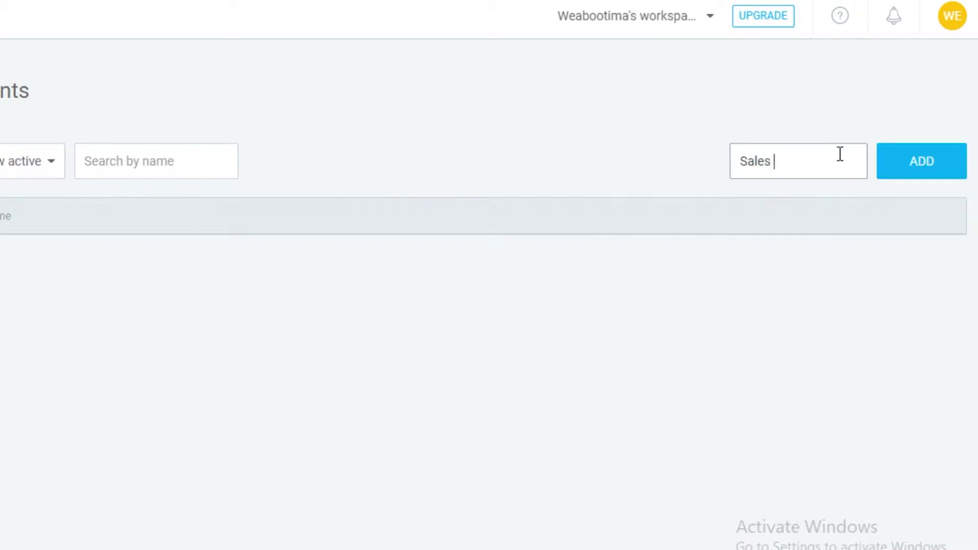
key(Return)
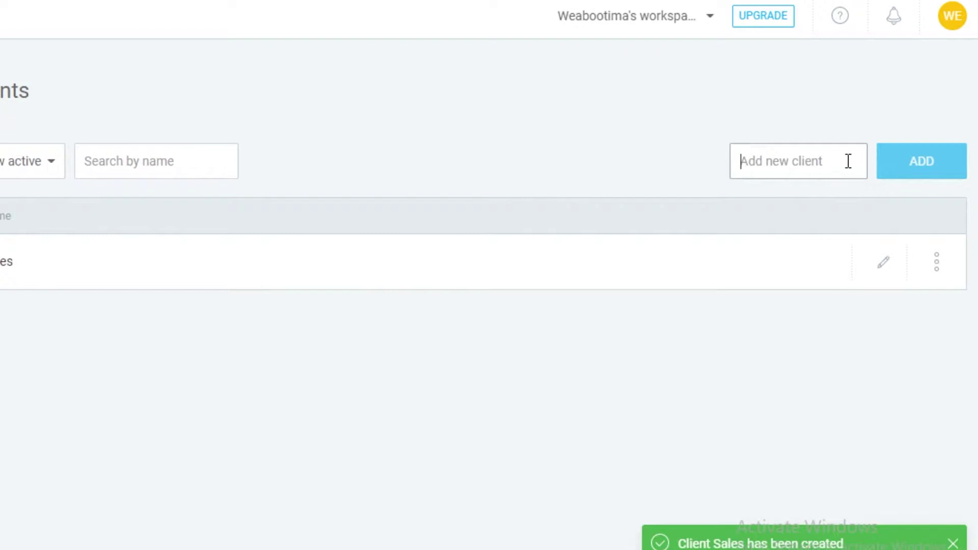
text(Marketing)
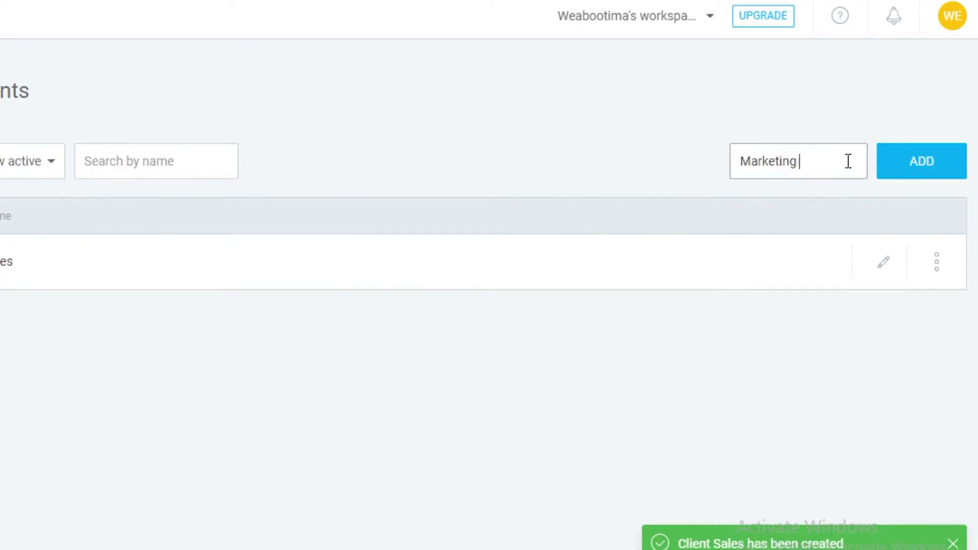
text( Client)
key(Return)
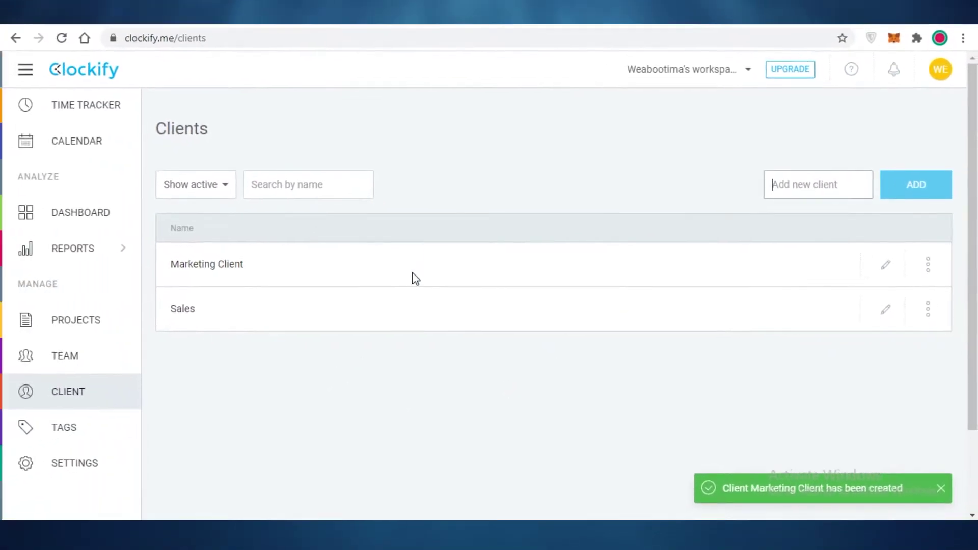
- Open and cancel Marketing Client's edit form, then view the empty Tags list
click(928, 266)
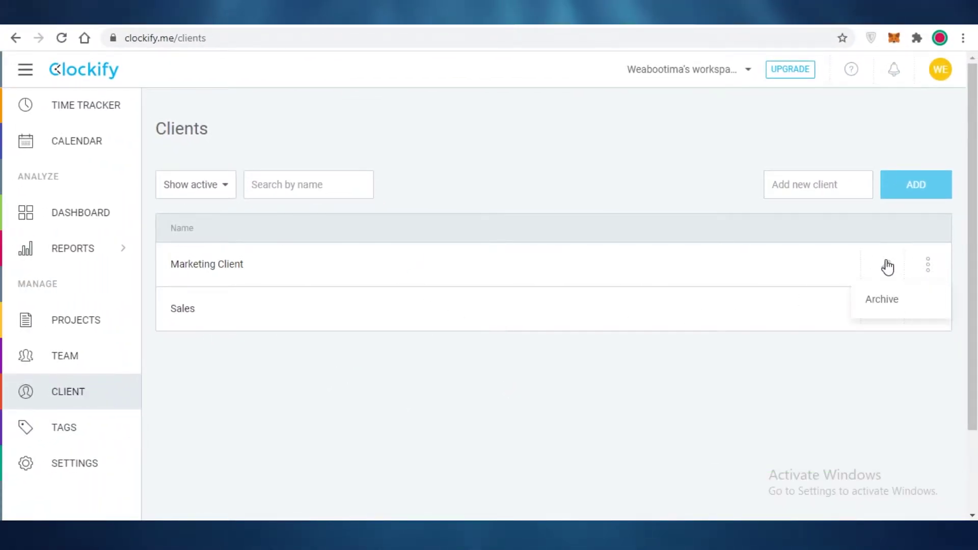
click(886, 264)
click(721, 132)
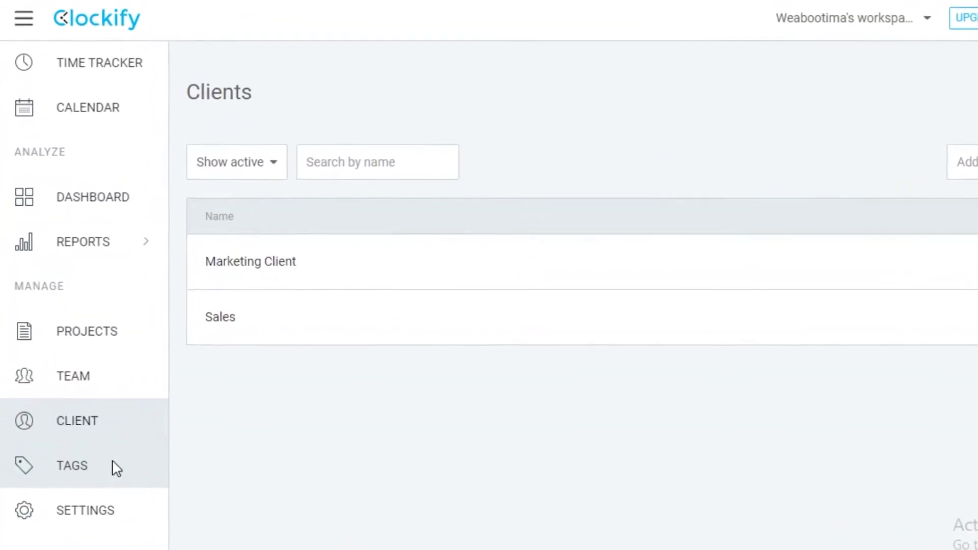
click(113, 464)
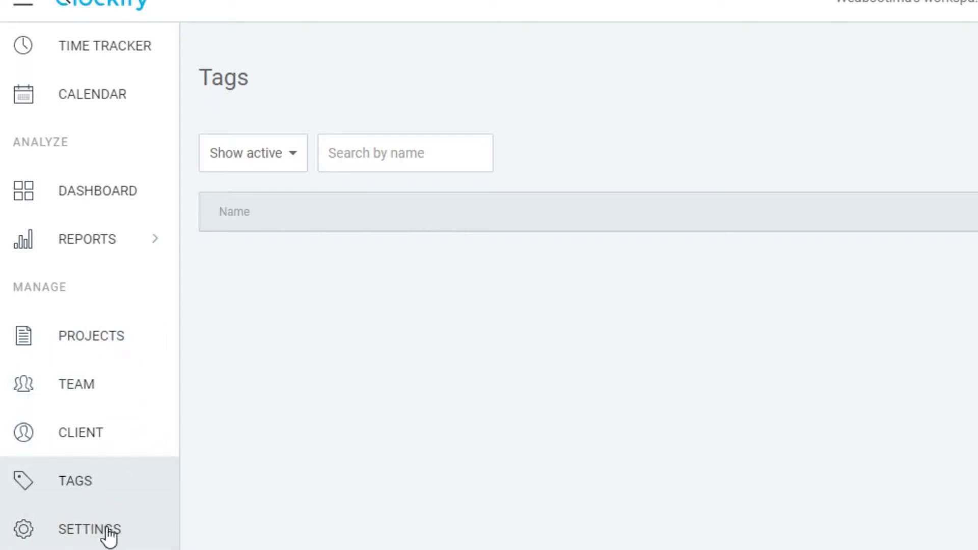
- Turn on the weekly timesheet in workspace settings and dismiss its information notice
click(65, 539)
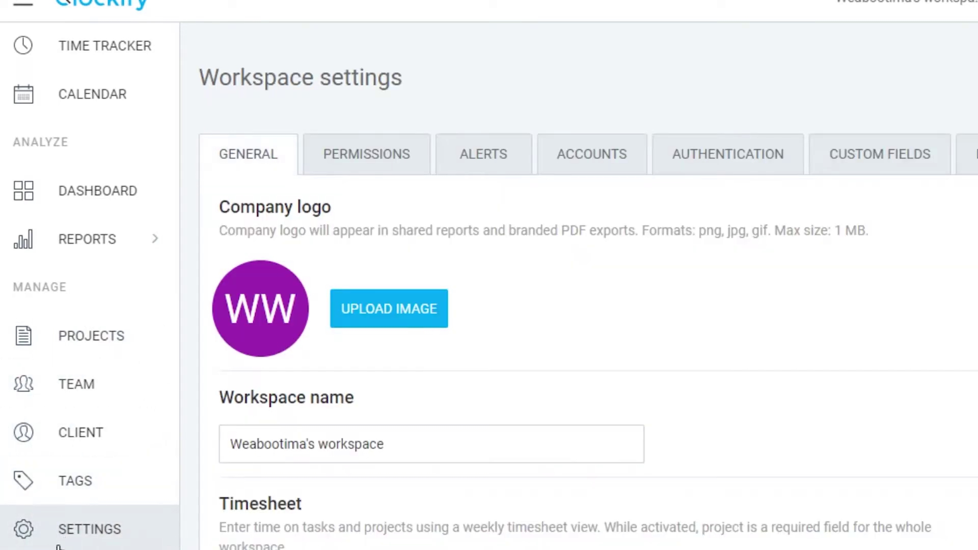
scroll(458, 305, down, 4)
scroll(458, 305, up, 4)
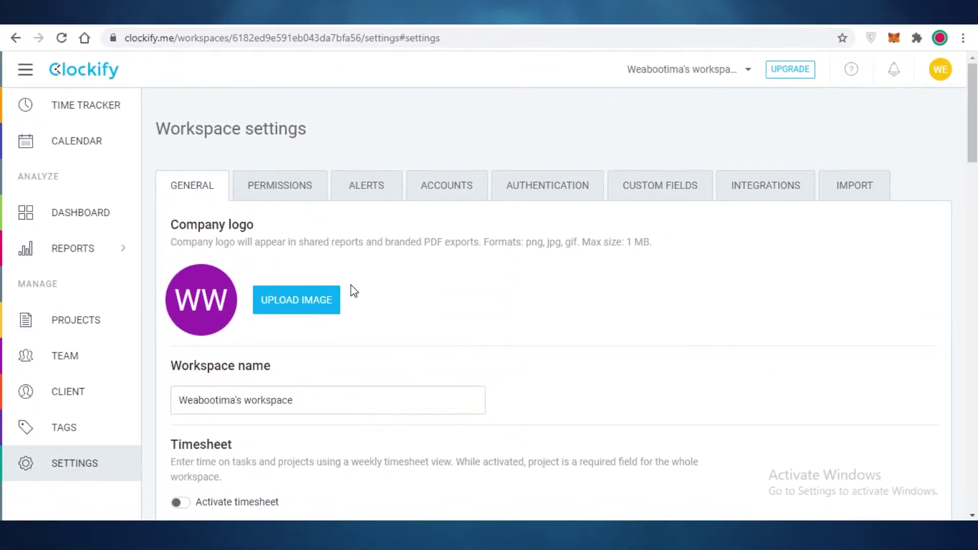
scroll(312, 198, down, 8)
scroll(312, 198, up, 6)
scroll(312, 188, down, 5)
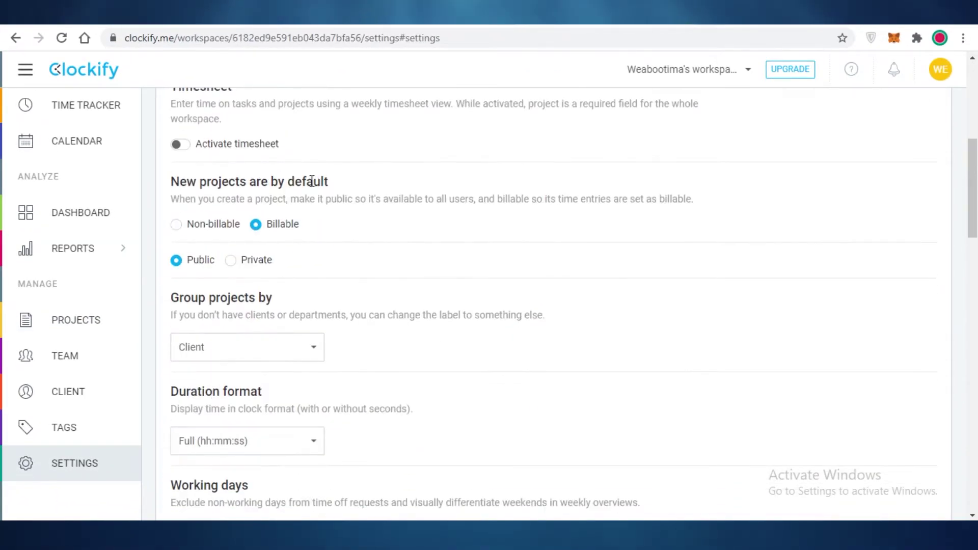
double_click(216, 144)
click(176, 145)
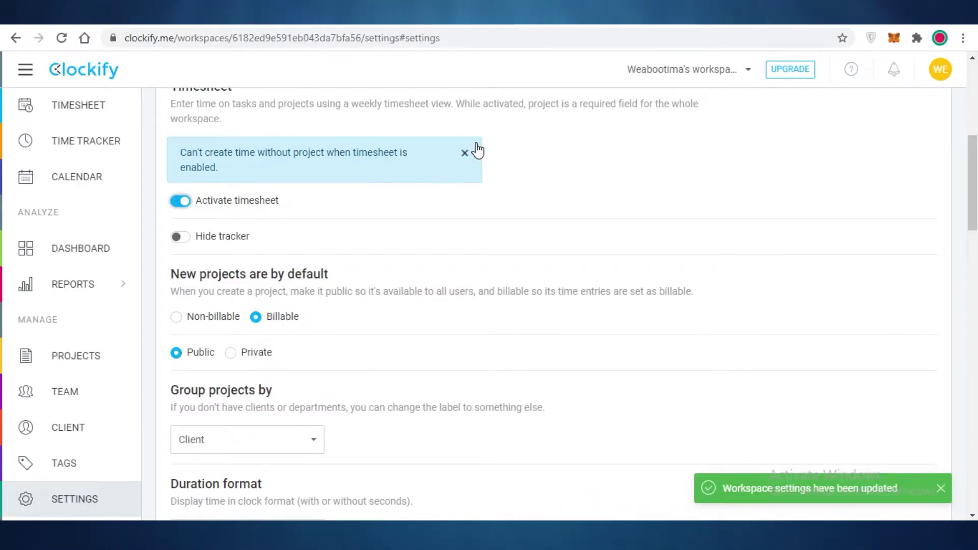
click(465, 154)
scroll(227, 363, up, 5)
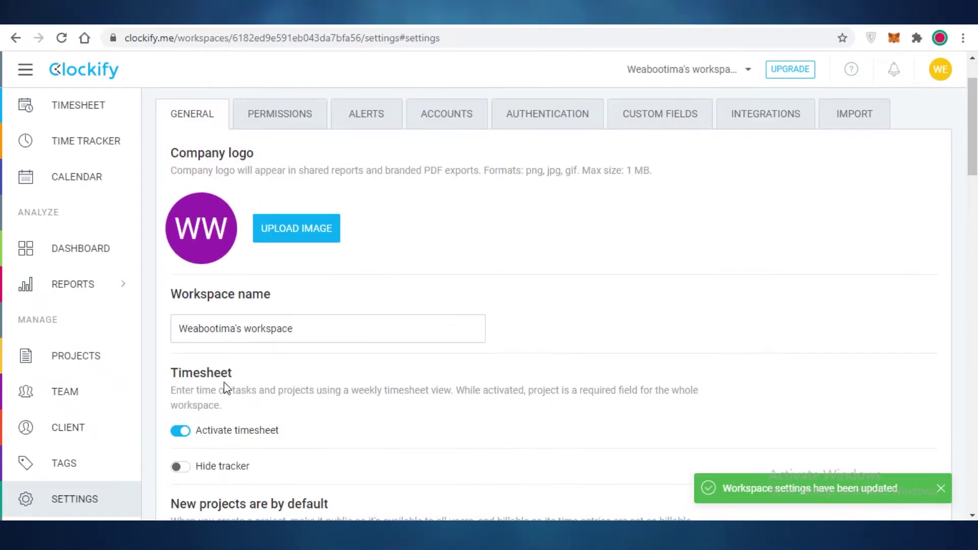
scroll(224, 391, down, 1)
- Toggle the Hide tracker option on and back off
click(186, 397)
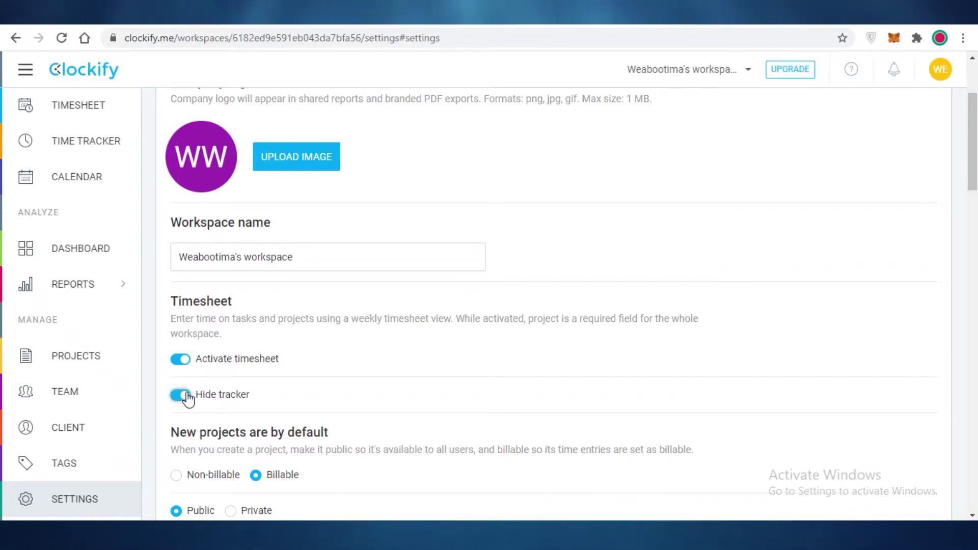
click(182, 398)
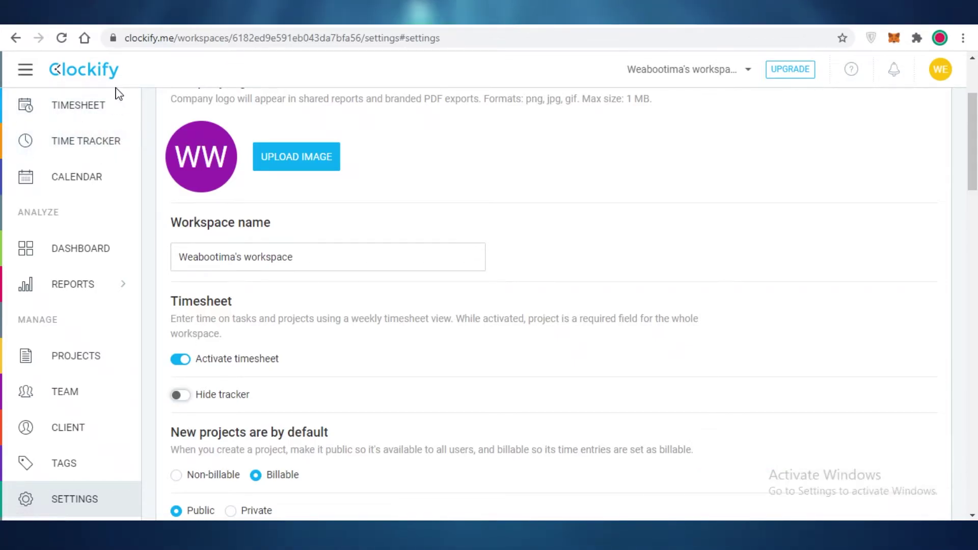
scroll(251, 306, down, 8)
scroll(246, 297, up, 4)
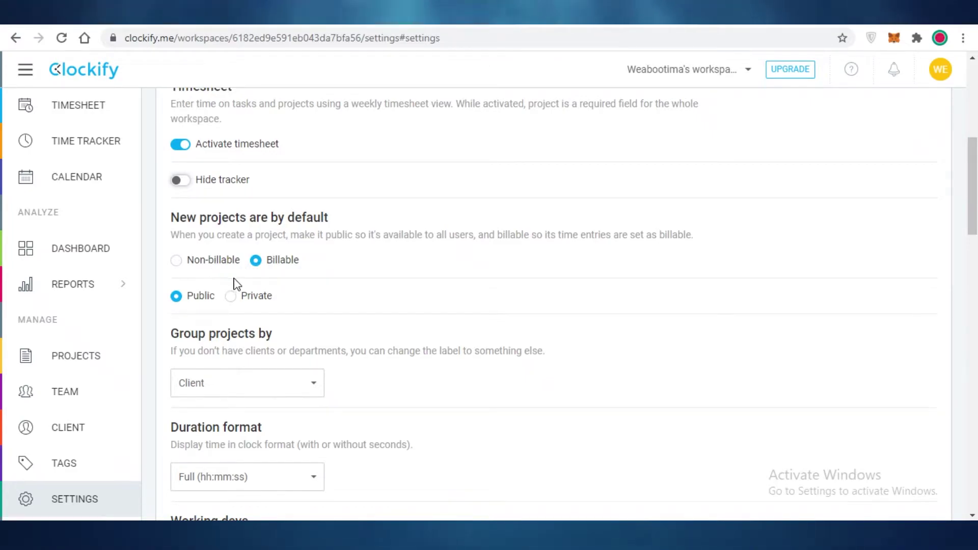
scroll(228, 302, down, 1)
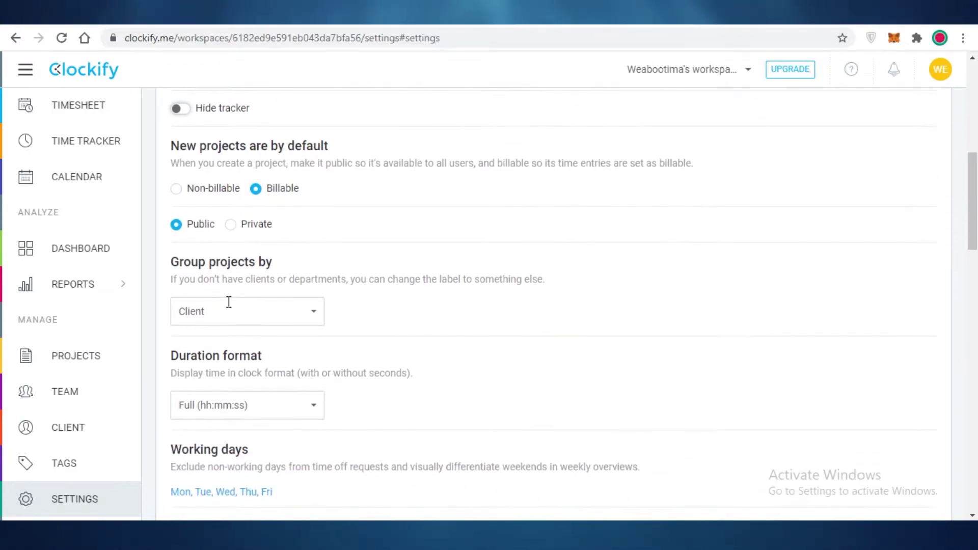
scroll(251, 309, down, 1)
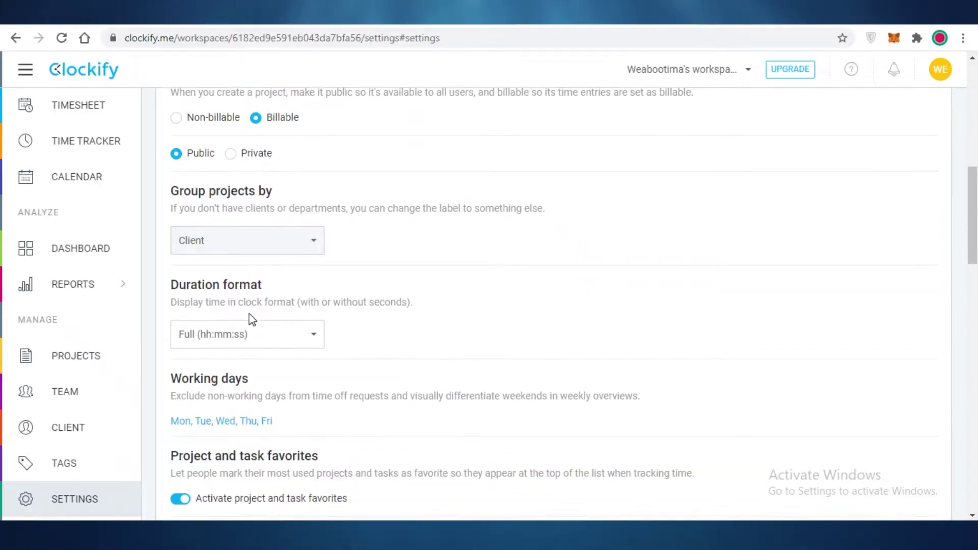
- Review the project grouping (kept at Client) and duration format options without changing them
click(274, 236)
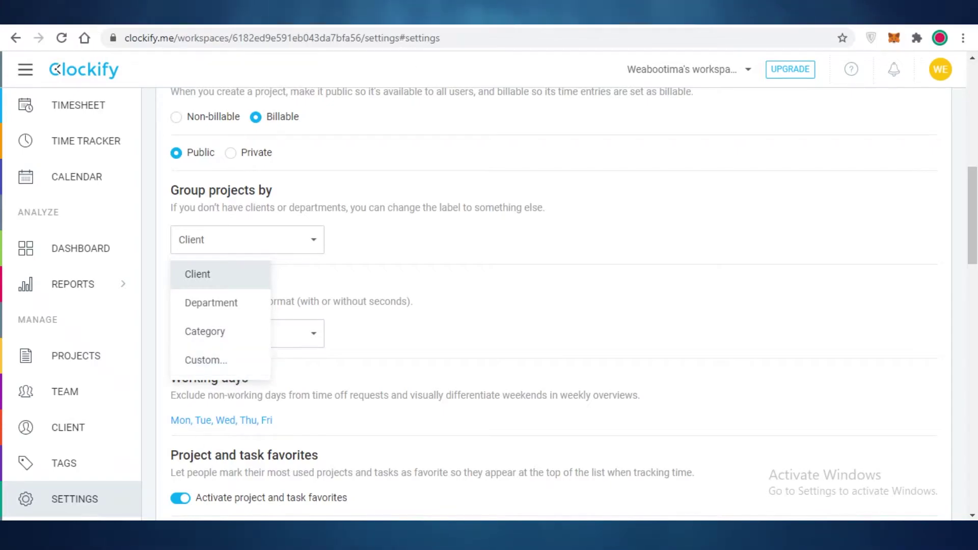
click(413, 301)
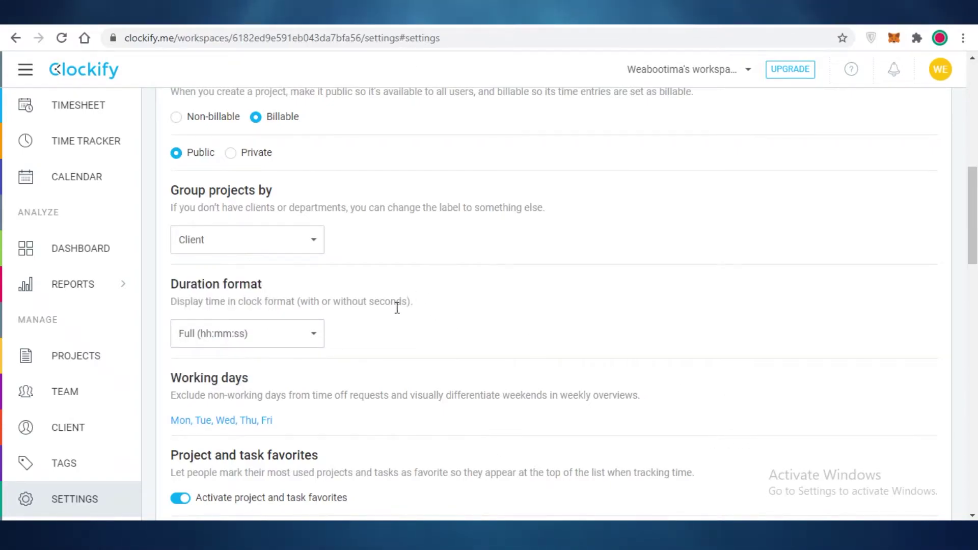
scroll(387, 316, down, 3)
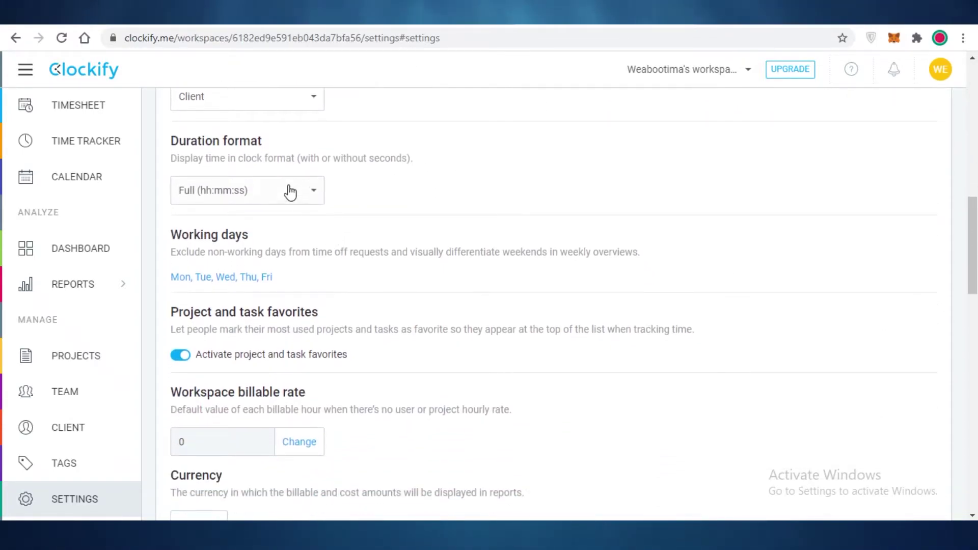
click(290, 193)
click(431, 198)
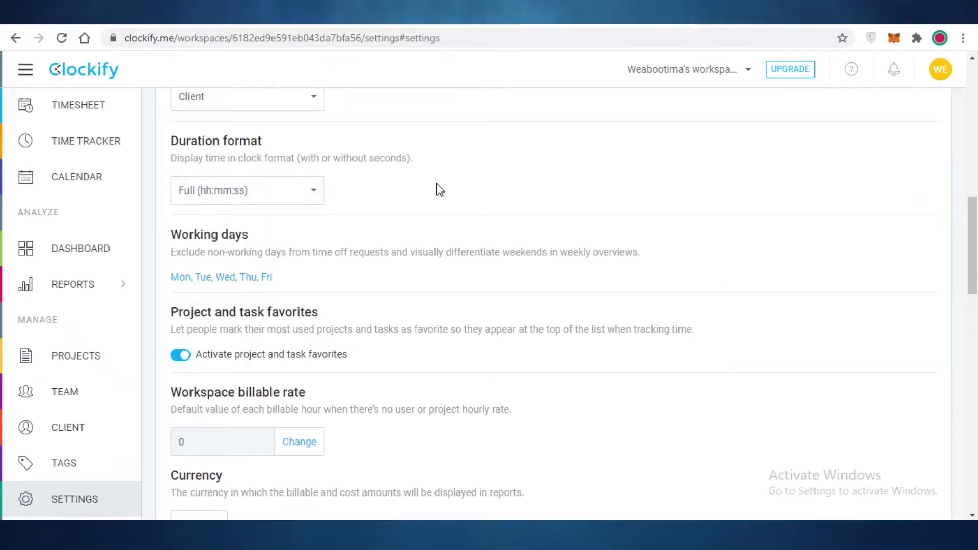
scroll(366, 291, down, 3)
scroll(349, 218, up, 2)
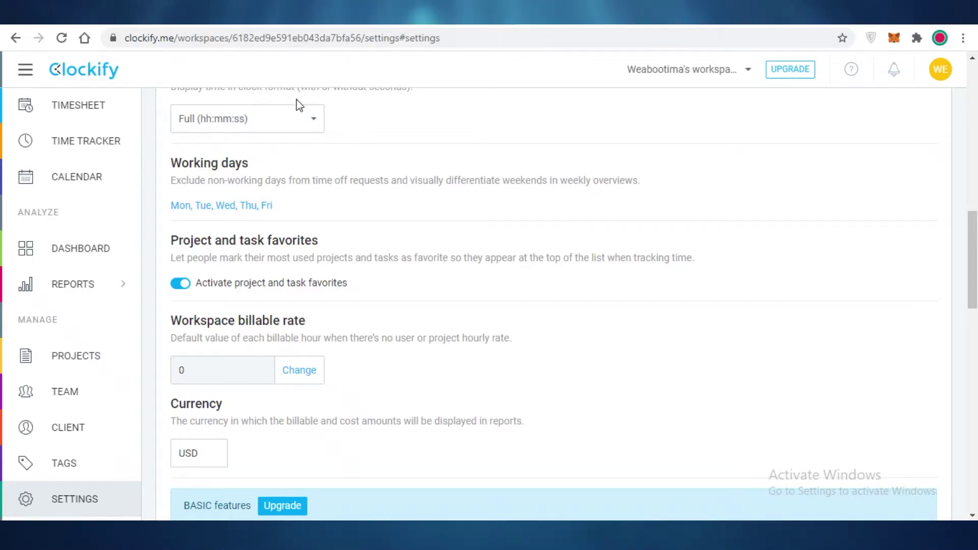
scroll(251, 216, down, 1)
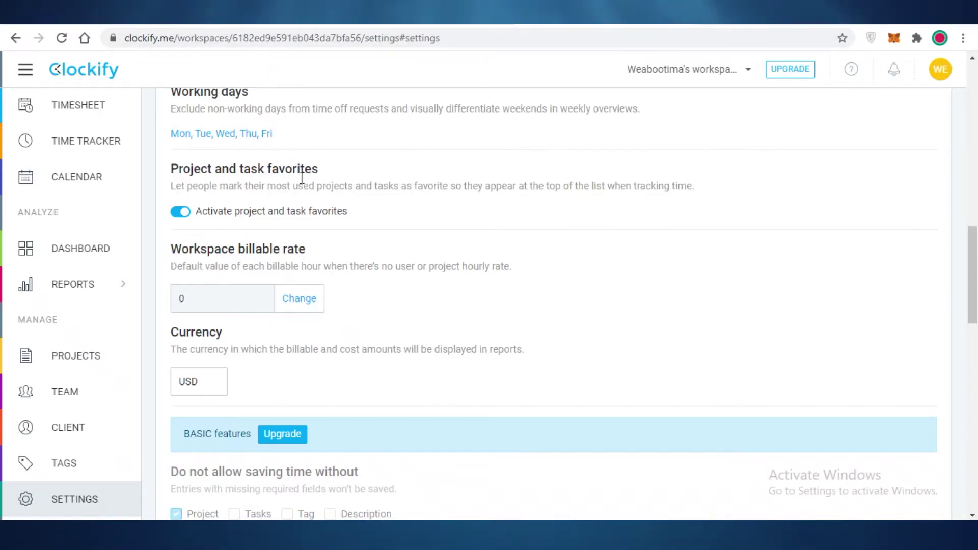
scroll(280, 175, down, 3)
scroll(308, 187, up, 1)
scroll(309, 187, up, 1)
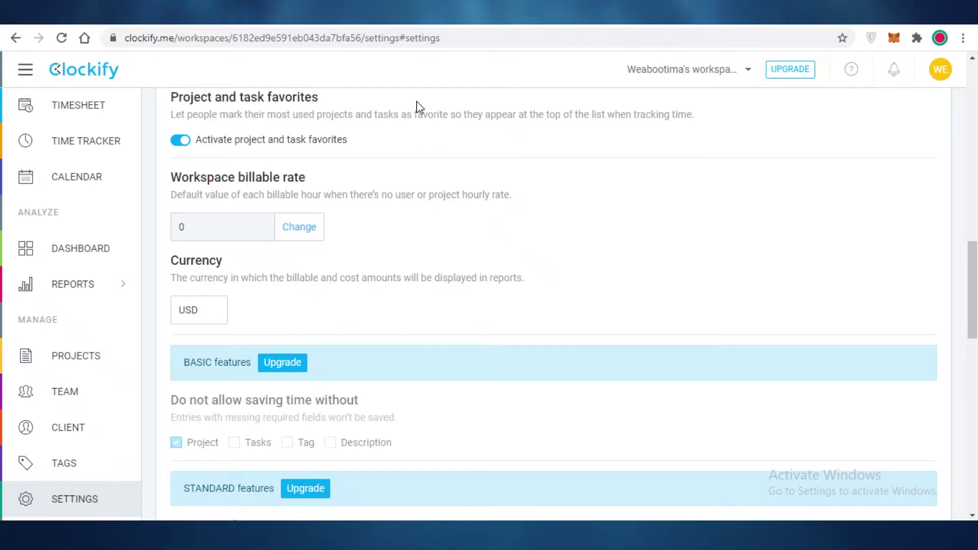
- Start editing the workspace currency and scroll back through the settings
click(189, 311)
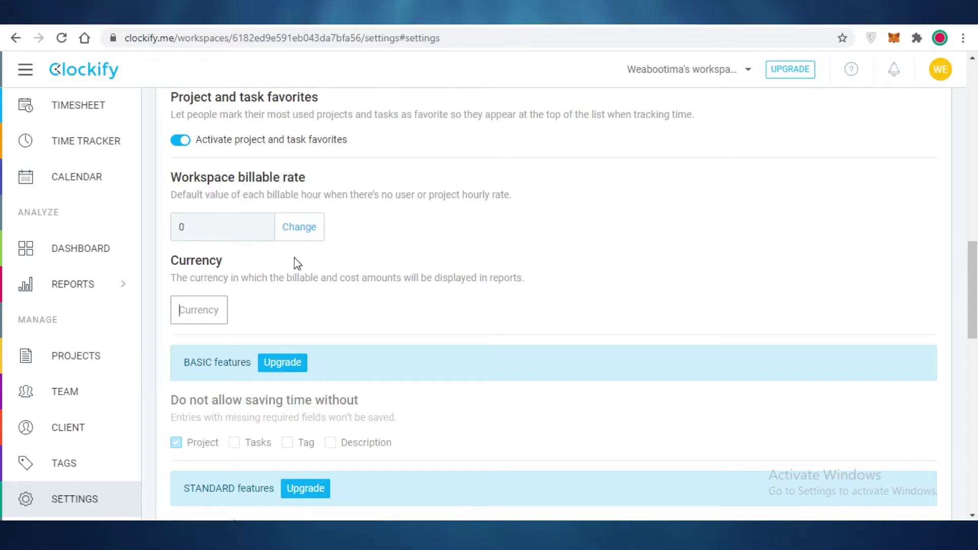
scroll(260, 214, up, 4)
scroll(336, 112, down, 5)
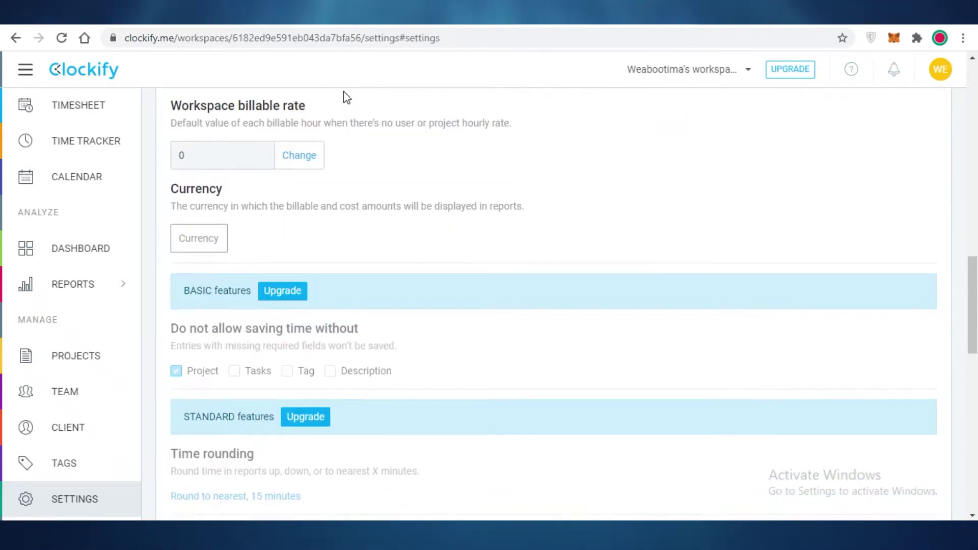
scroll(334, 113, up, 1)
scroll(110, 168, up, 10)
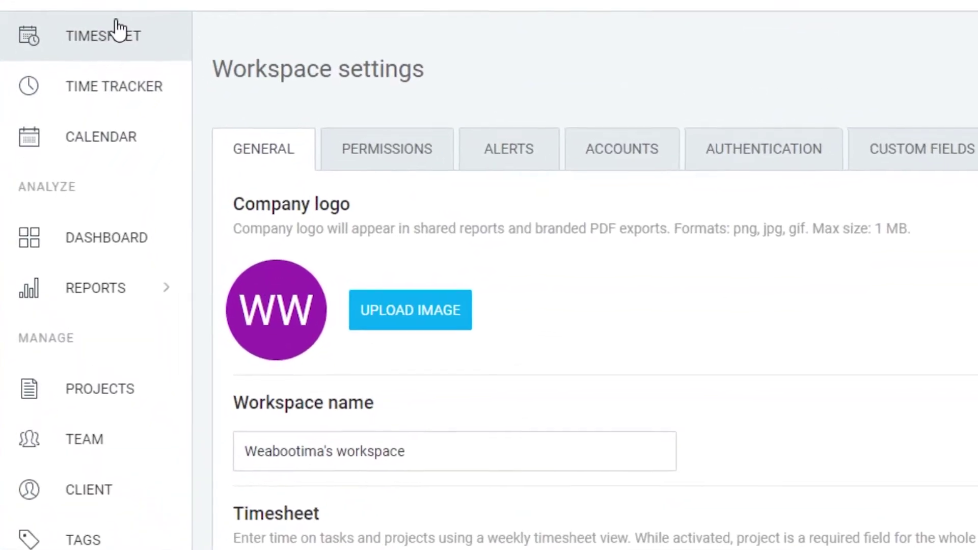
- Visit the Timesheet page and dashboard, then return to the Projects list
click(118, 31)
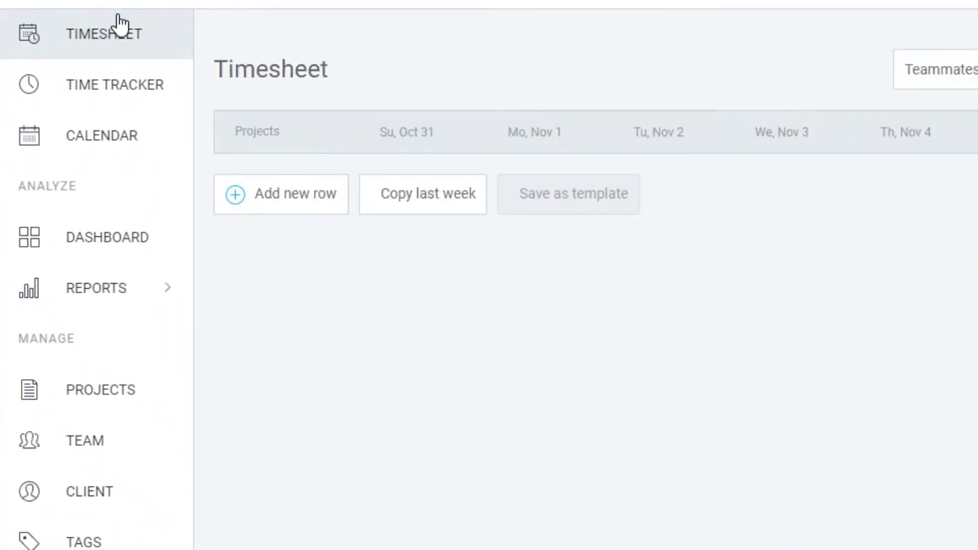
click(133, 239)
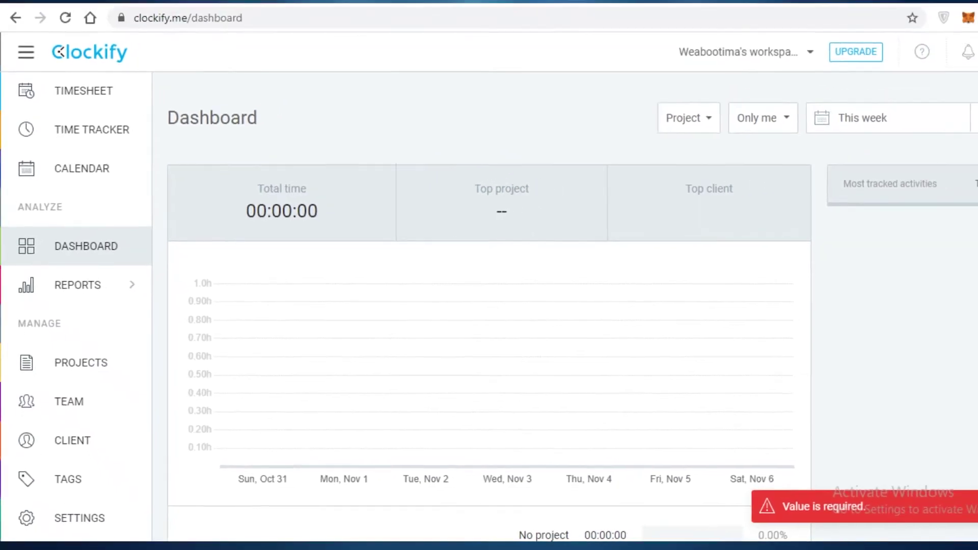
click(116, 360)
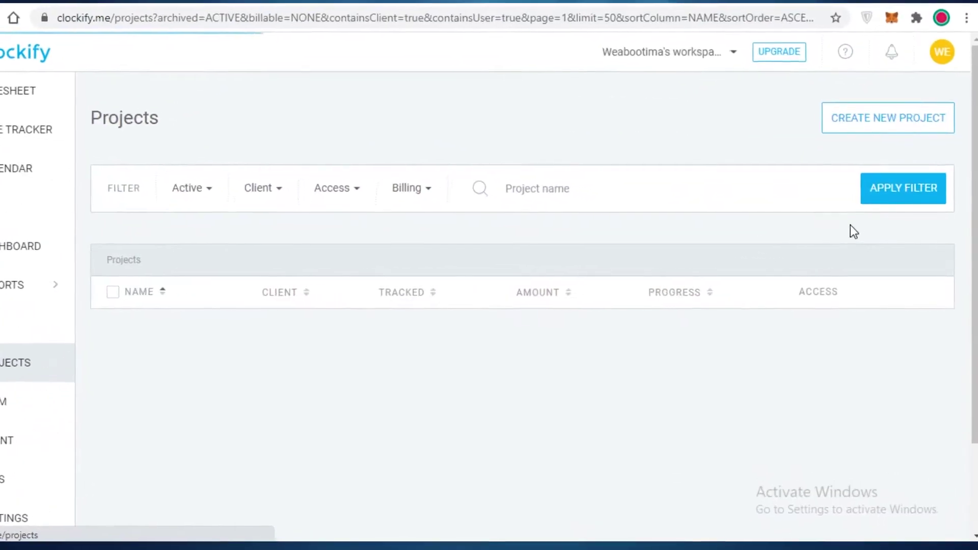
- Create the Sales project for the Sales client with a pink colour
click(878, 129)
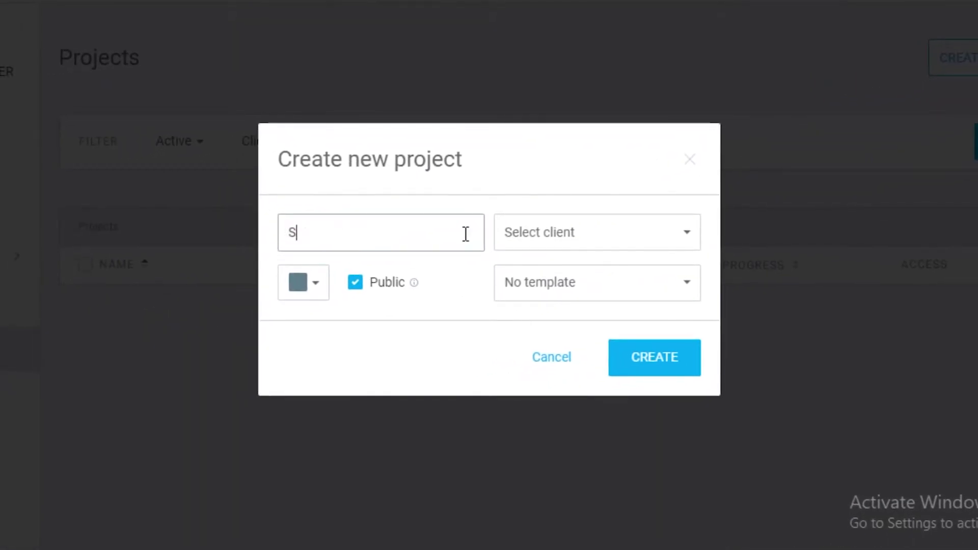
click(541, 227)
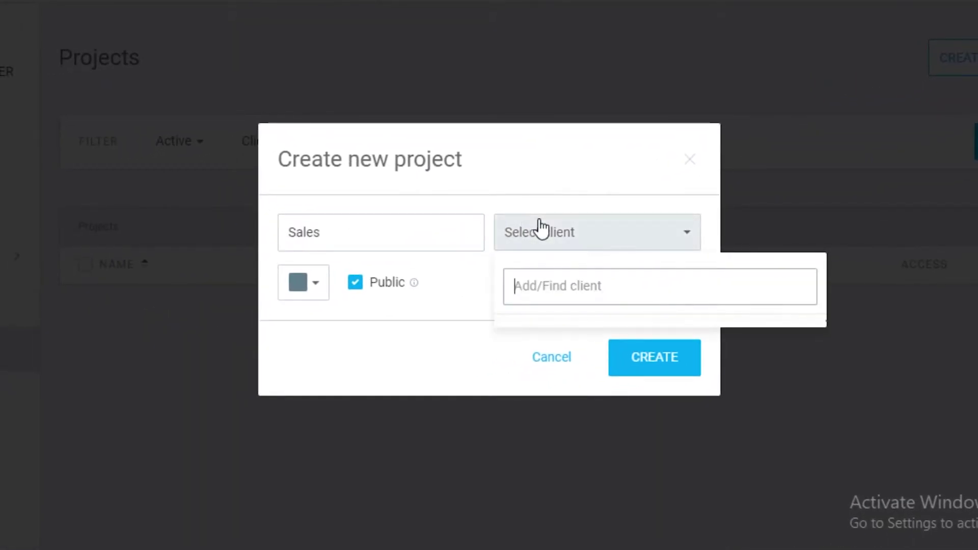
text(sa)
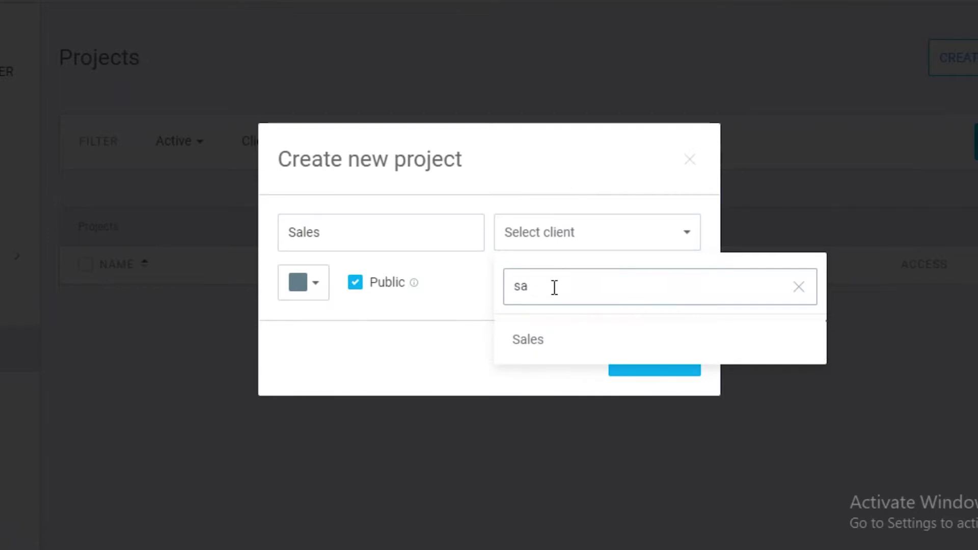
text(les)
click(713, 357)
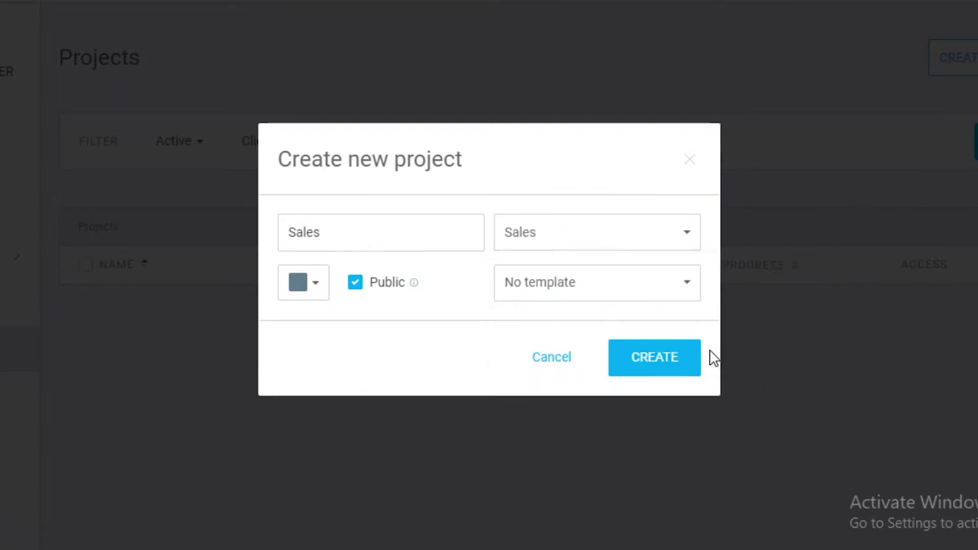
click(560, 279)
click(321, 279)
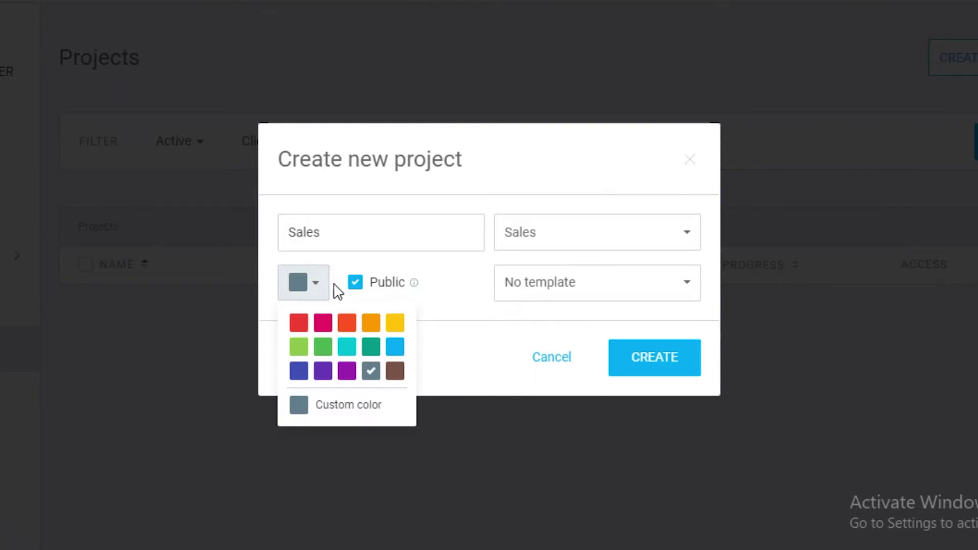
click(324, 322)
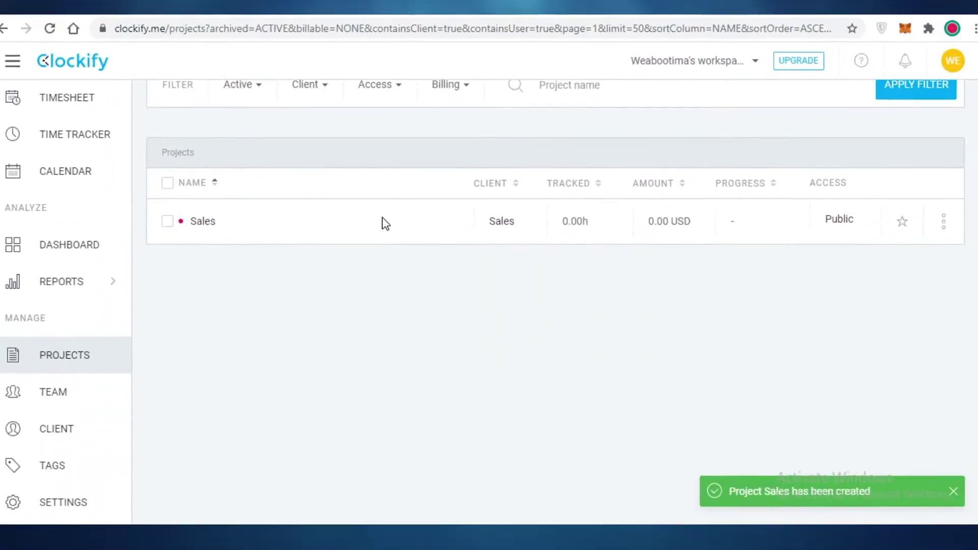
click(943, 221)
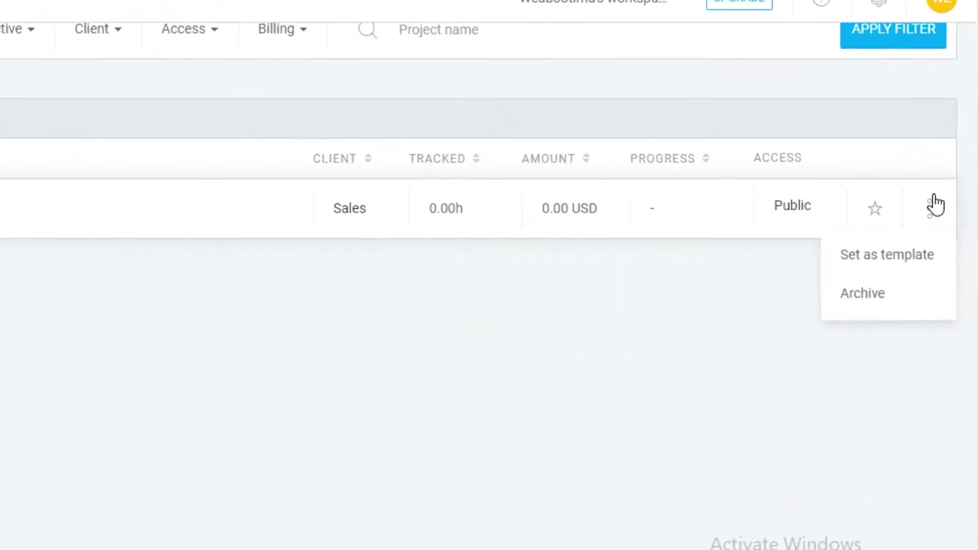
key(Escape)
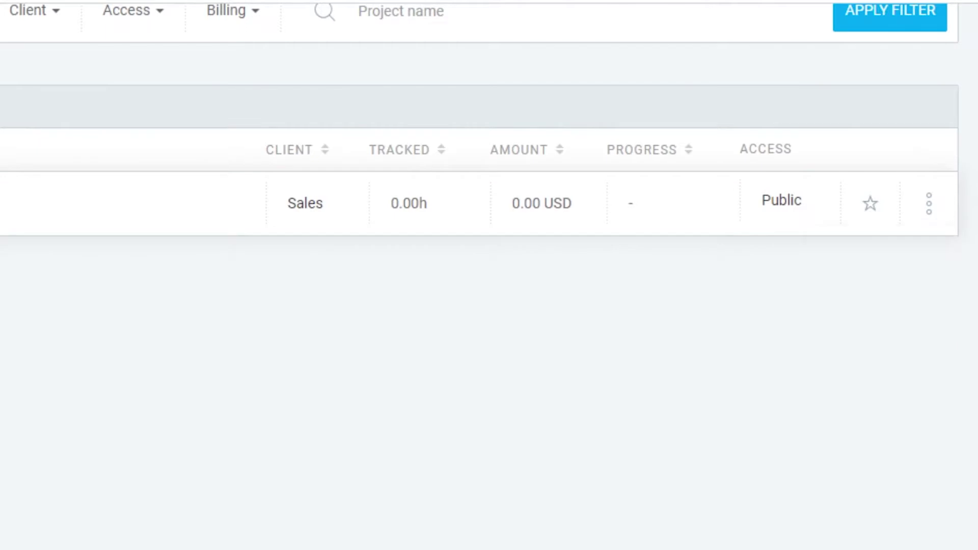
- Open the Sales project and add the task Sales Plan
click(305, 203)
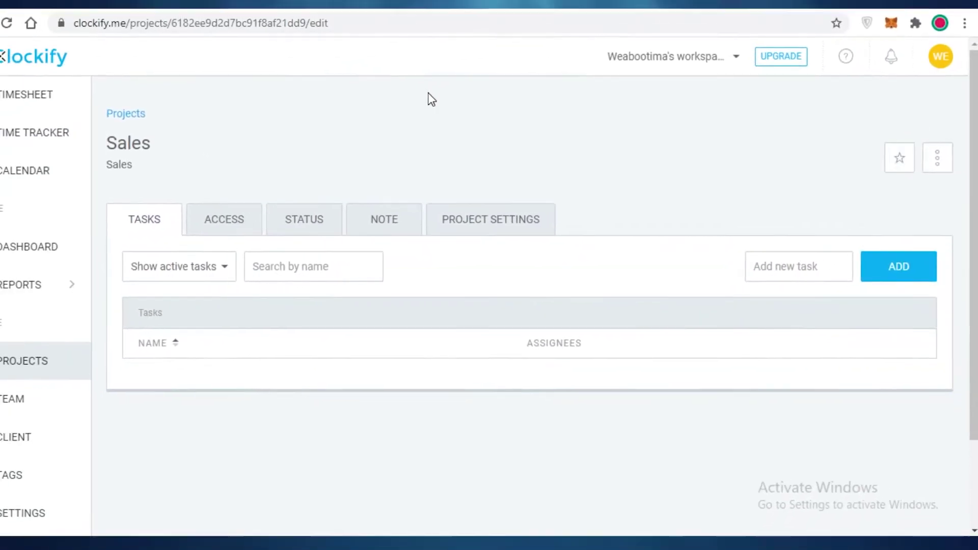
scroll(293, 216, down, 2)
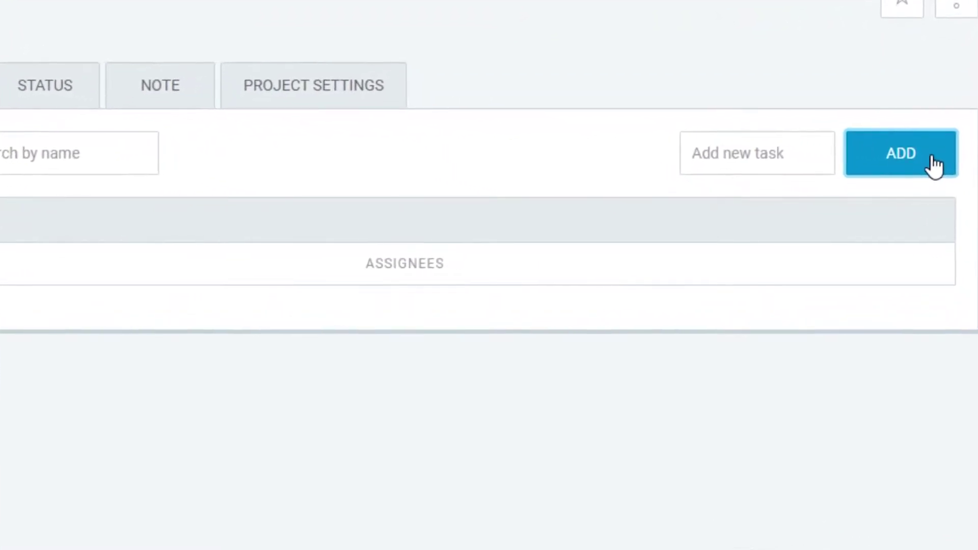
click(815, 157)
text(Sal)
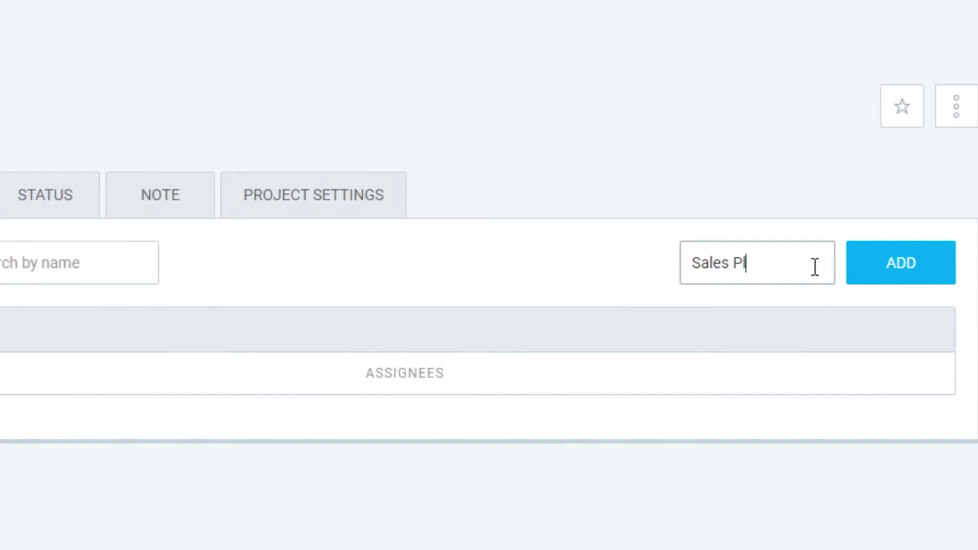
text(es Pl)
key(Return)
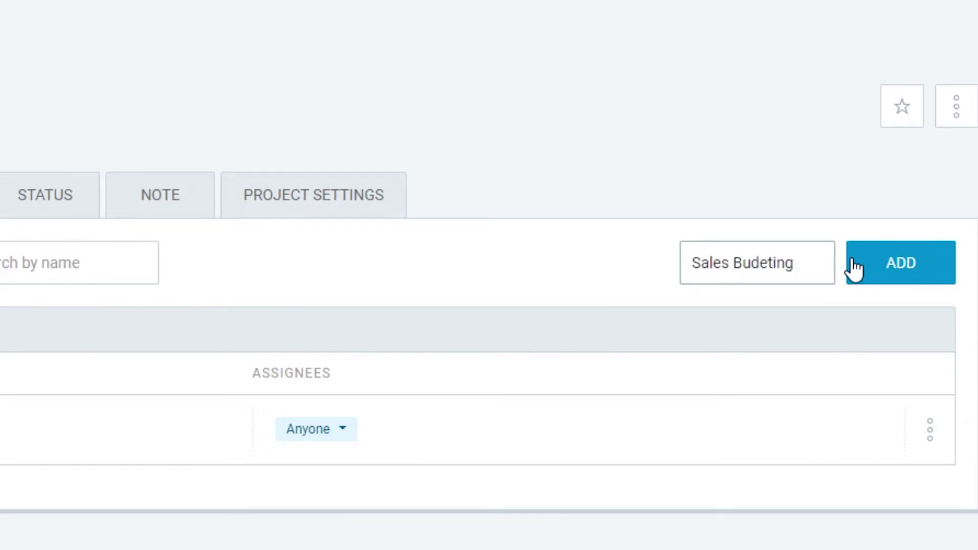
- Add the tasks Sales Budeting and Door to door sales, checking their Anyone assignee
click(855, 268)
text(S)
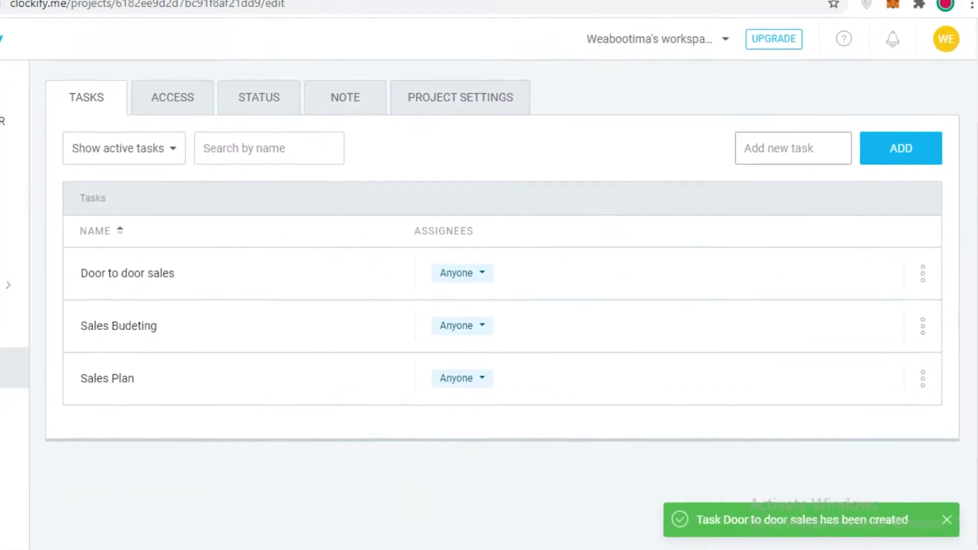
click(508, 275)
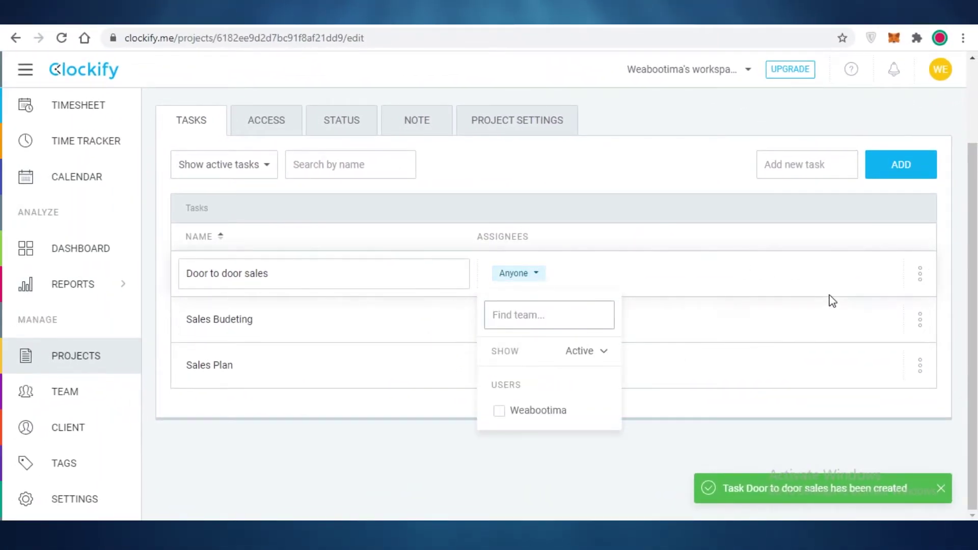
click(961, 289)
click(920, 274)
click(816, 284)
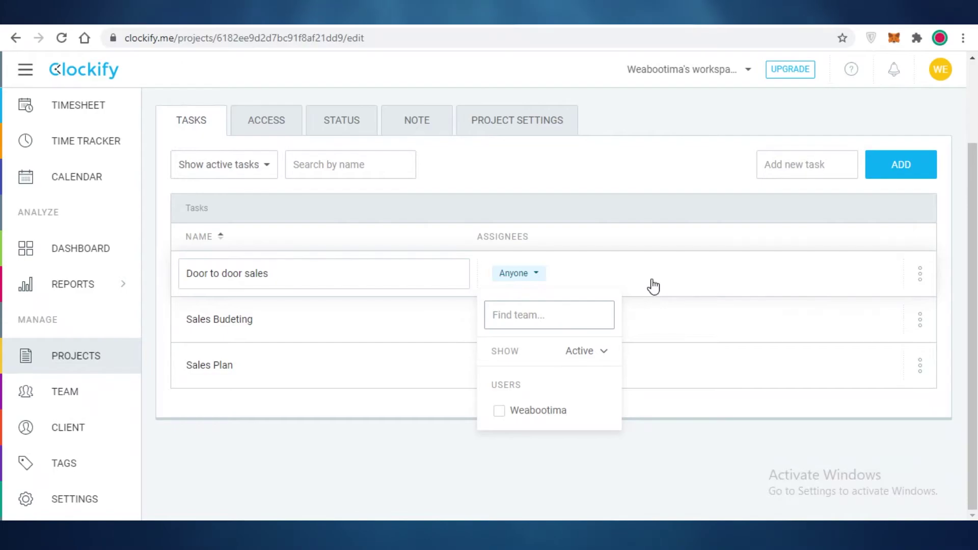
- On the Sales project's Access tab, inspect the owner's member actions and billable rate
click(283, 115)
scroll(294, 102, down, 3)
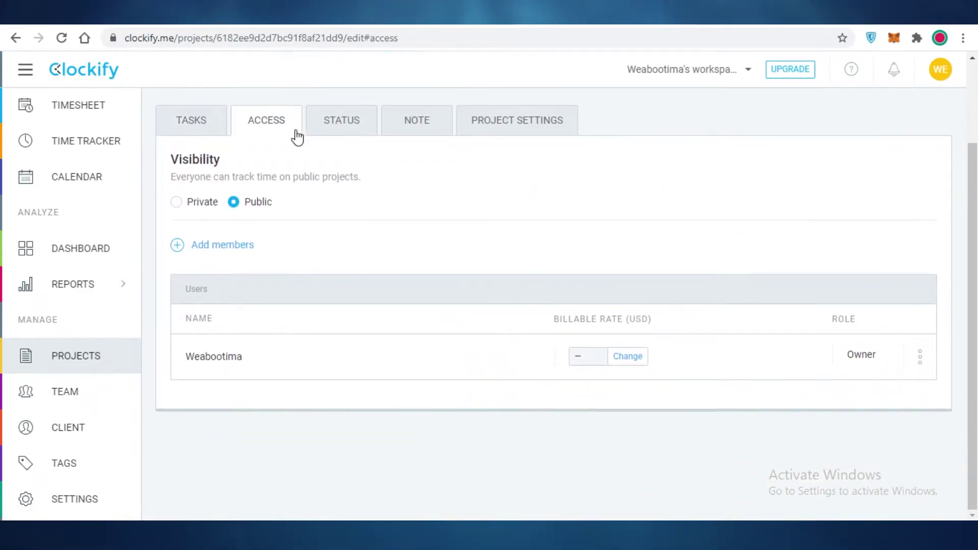
scroll(303, 239, up, 2)
scroll(313, 229, down, 2)
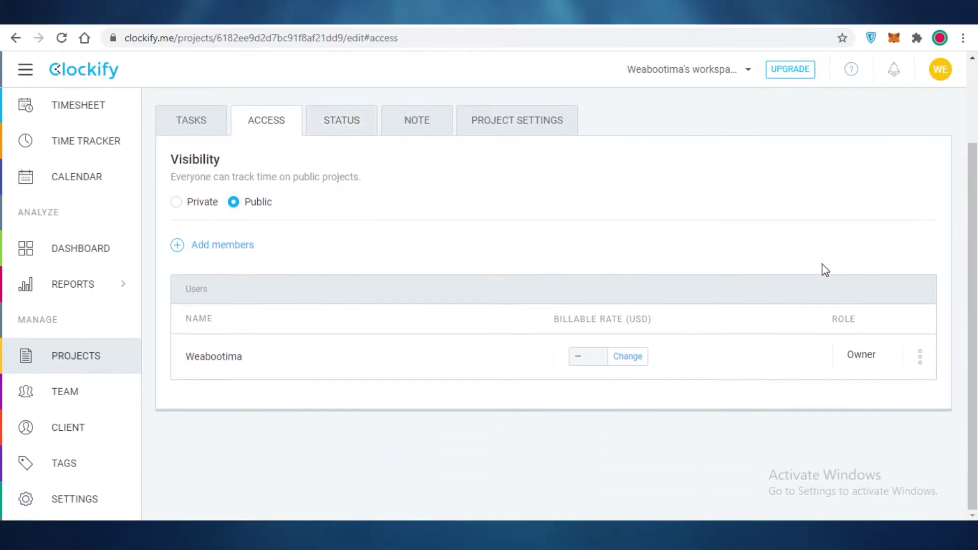
click(919, 360)
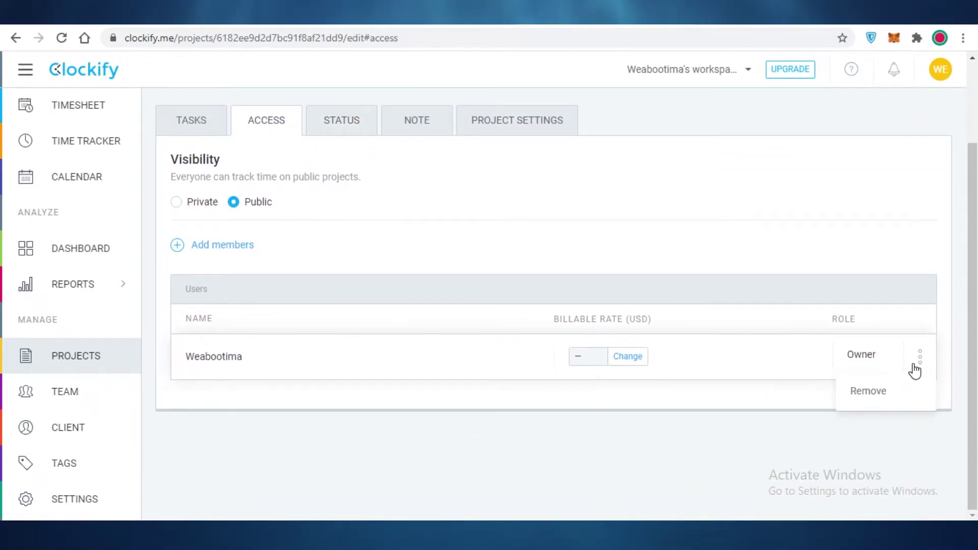
click(903, 286)
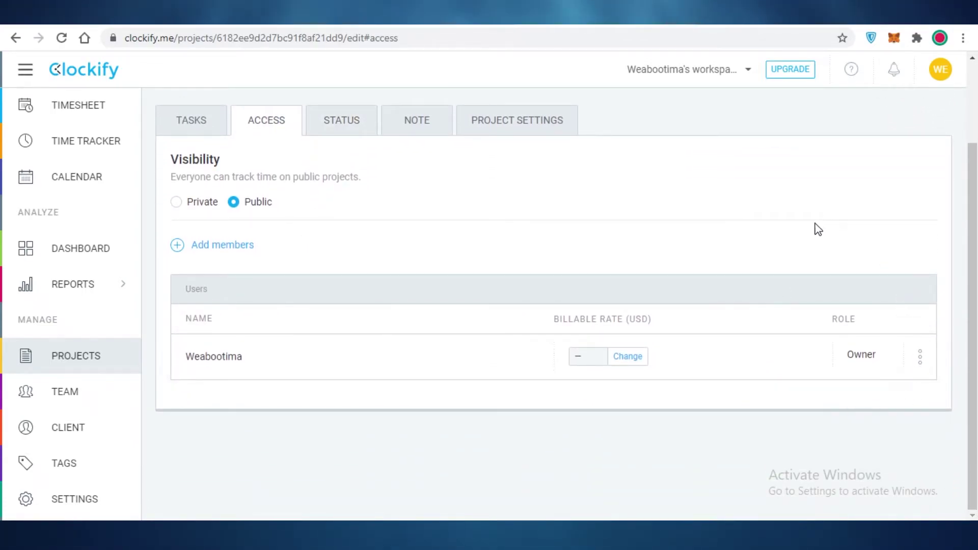
click(627, 357)
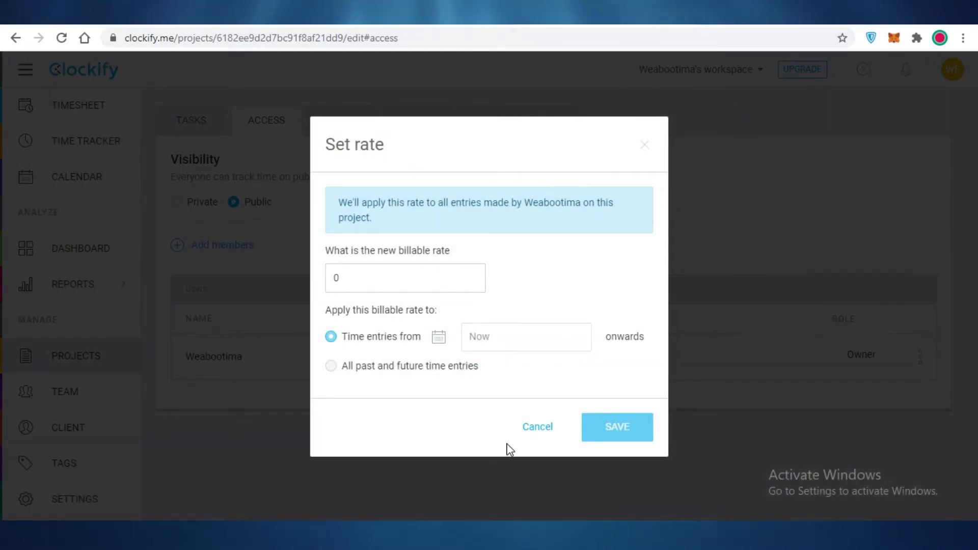
click(541, 426)
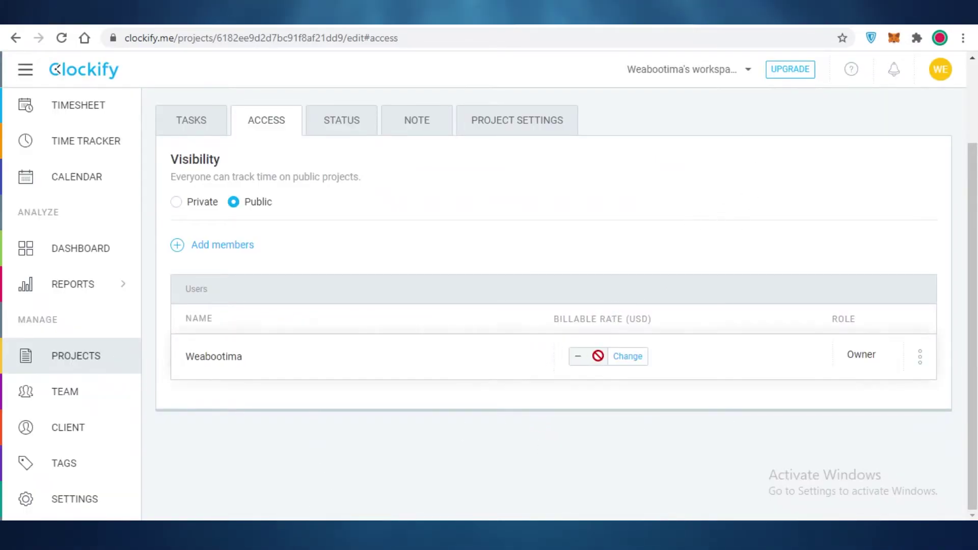
- Change the owner's billable rate from 0 to 10 USD and save
click(635, 363)
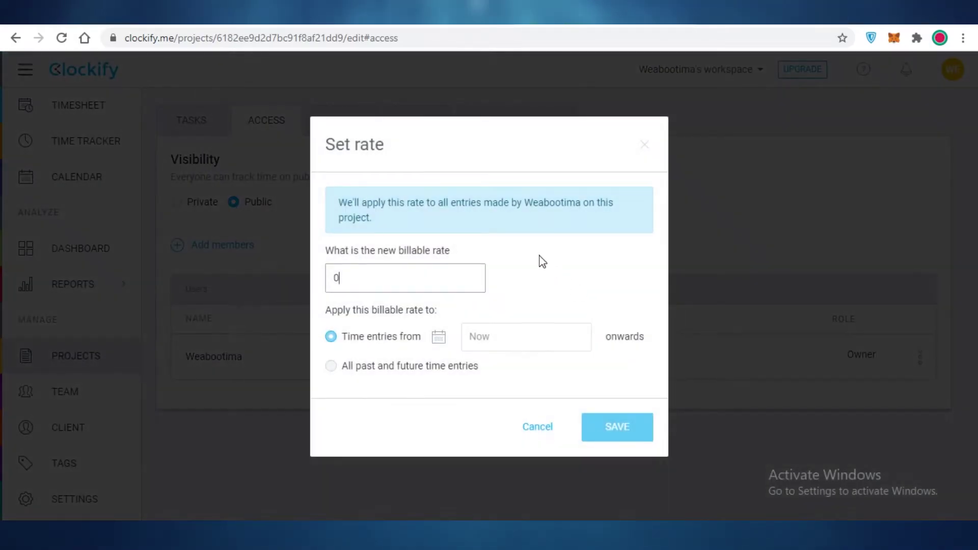
double_click(422, 281)
text(10)
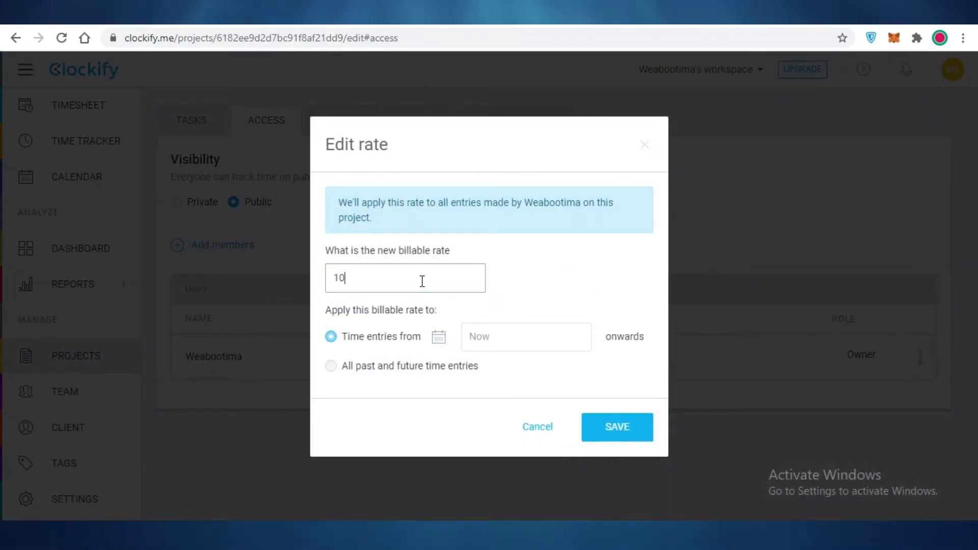
click(602, 444)
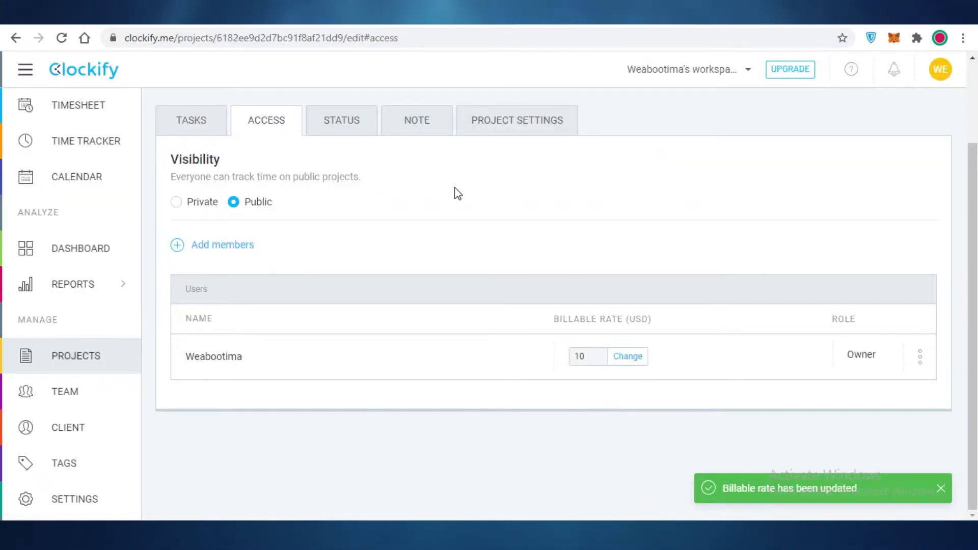
- Check the Sales project's Status tab showing 0.00 h tracked, then return to the Time Tracker
click(367, 124)
scroll(424, 182, down, 3)
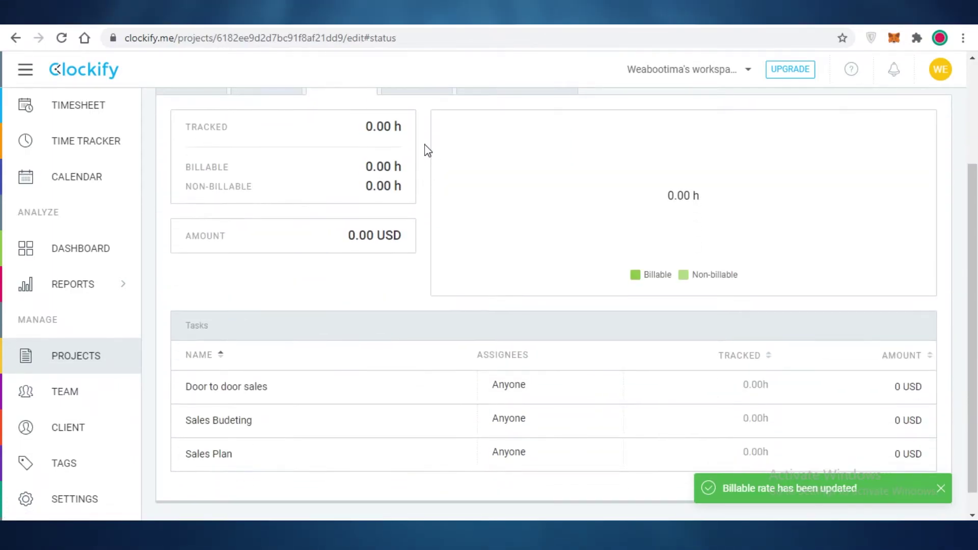
scroll(398, 179, up, 2)
drag(358, 206, 469, 192)
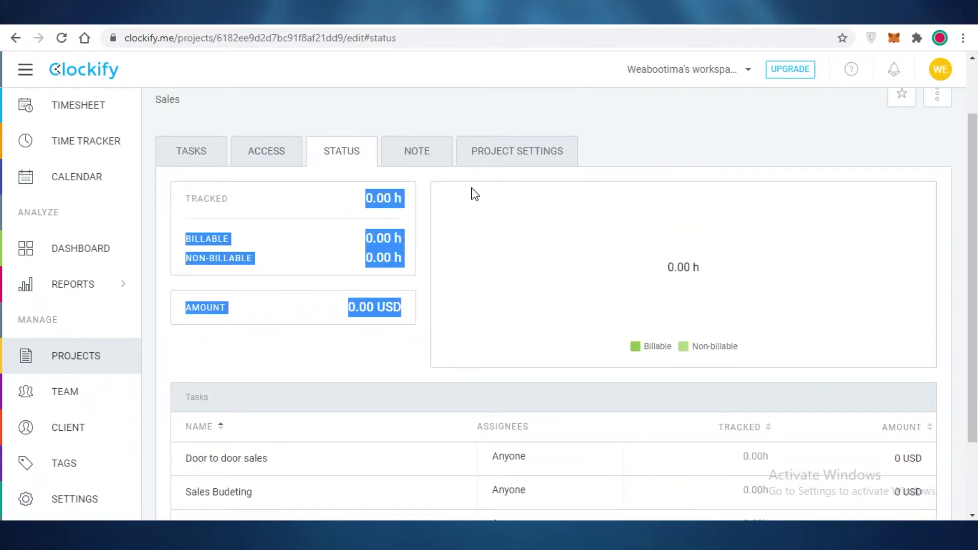
click(388, 254)
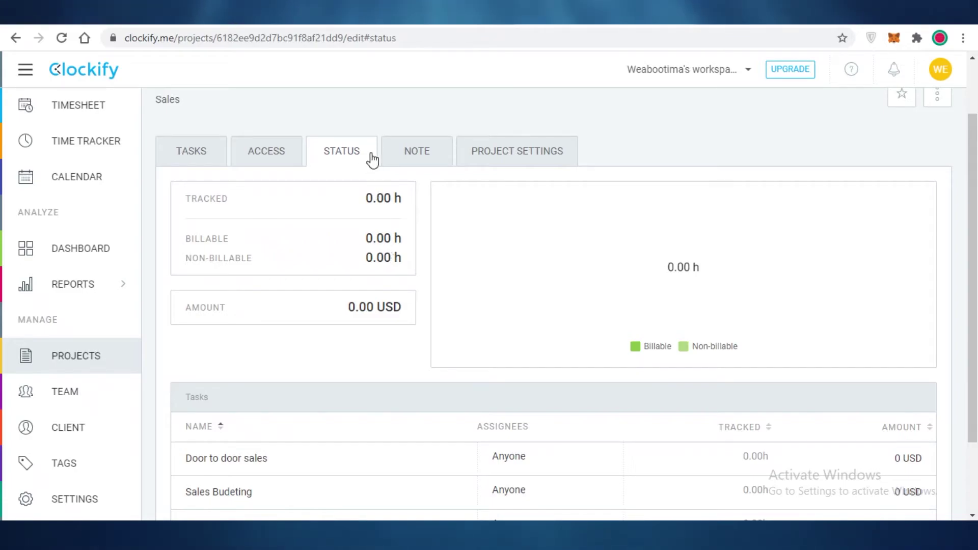
scroll(382, 254, down, 2)
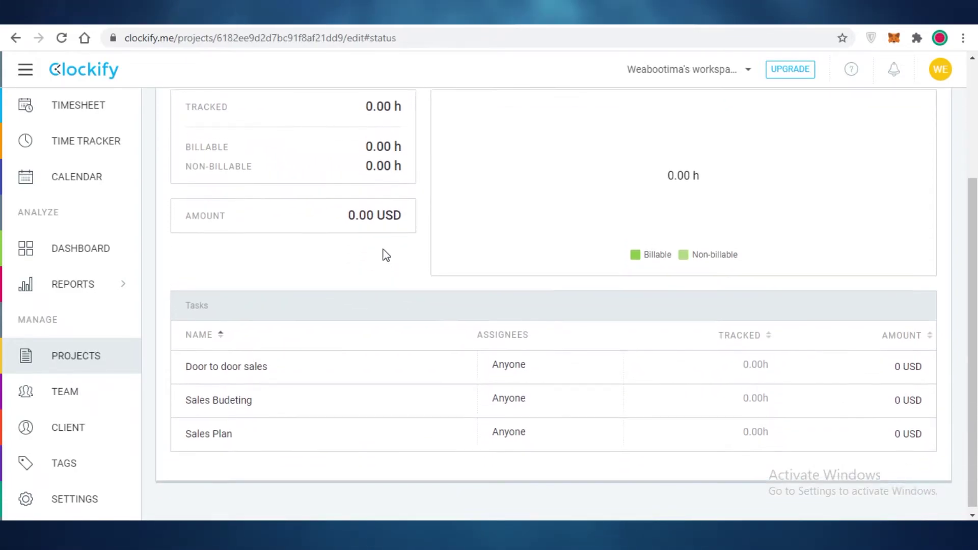
scroll(426, 181, up, 2)
scroll(442, 138, down, 2)
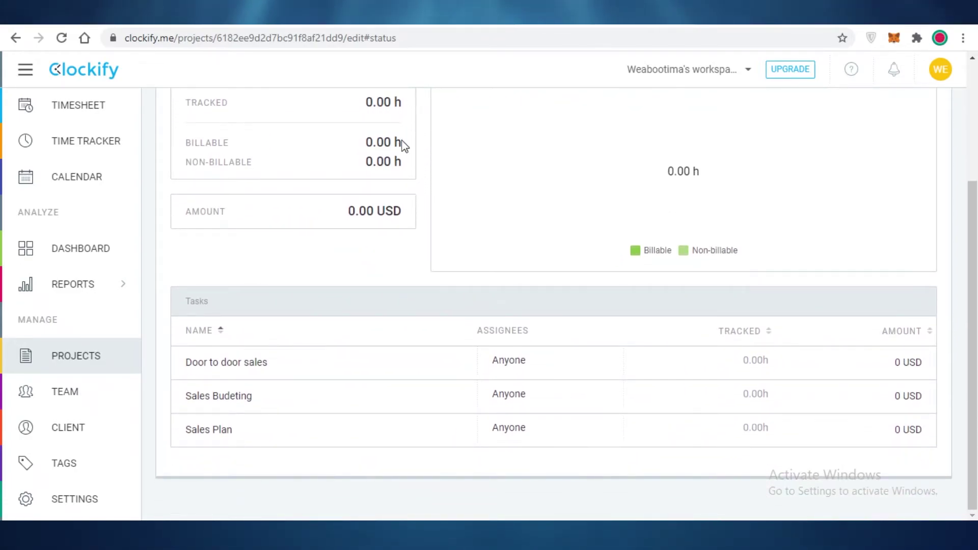
scroll(396, 148, up, 3)
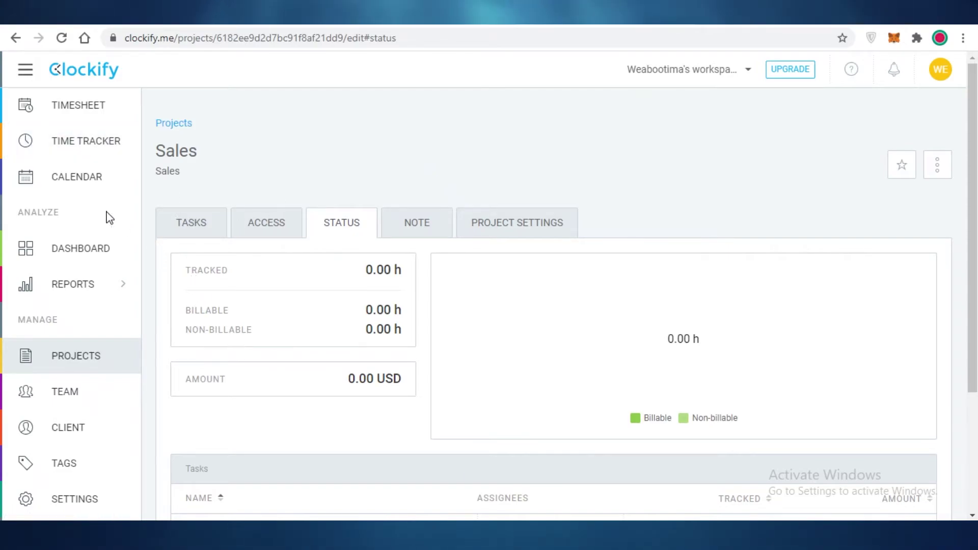
click(105, 156)
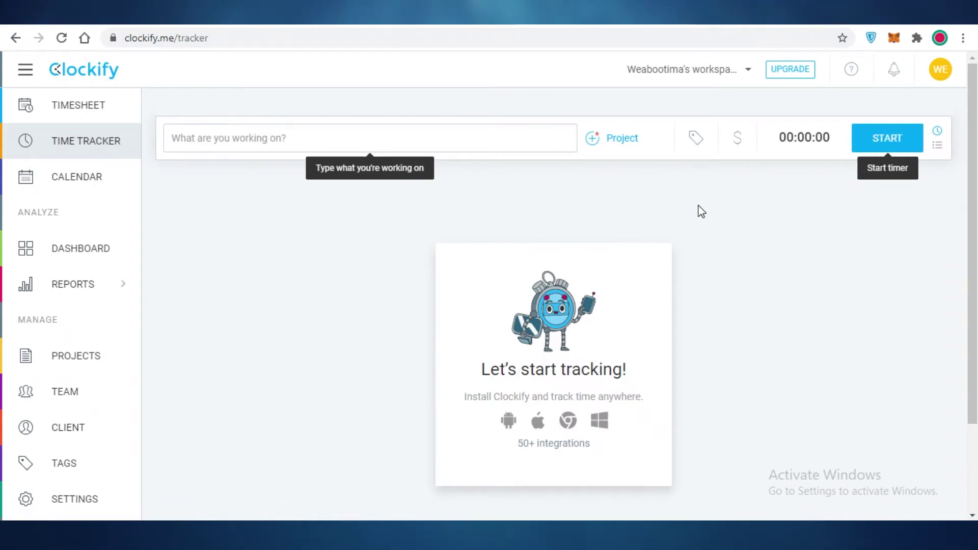
- Start a timer for a 'sales' entry assigned to the Sales project
click(605, 146)
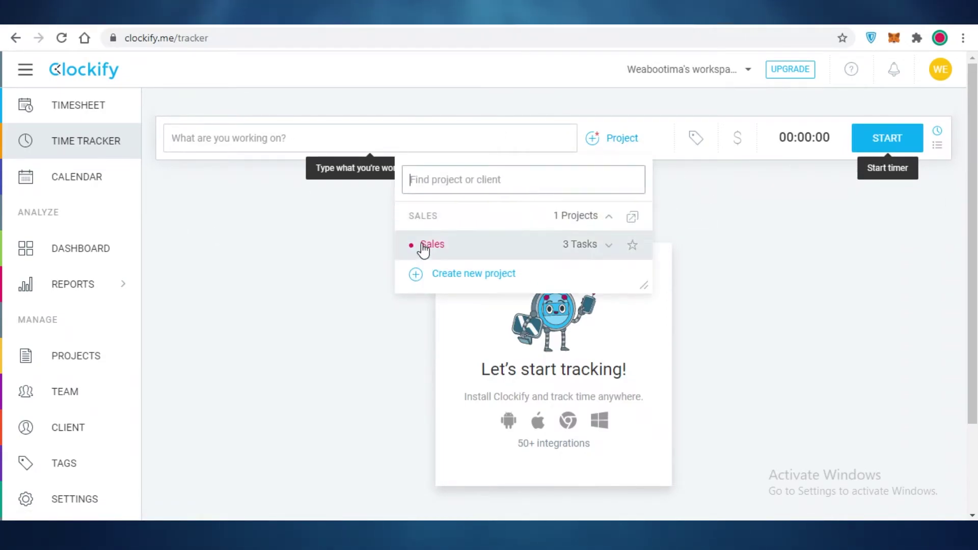
click(464, 251)
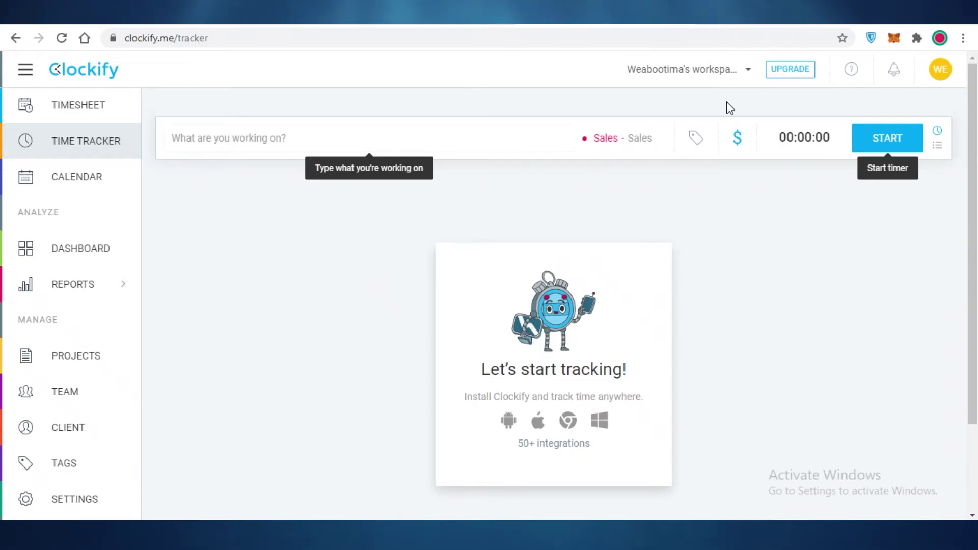
click(321, 146)
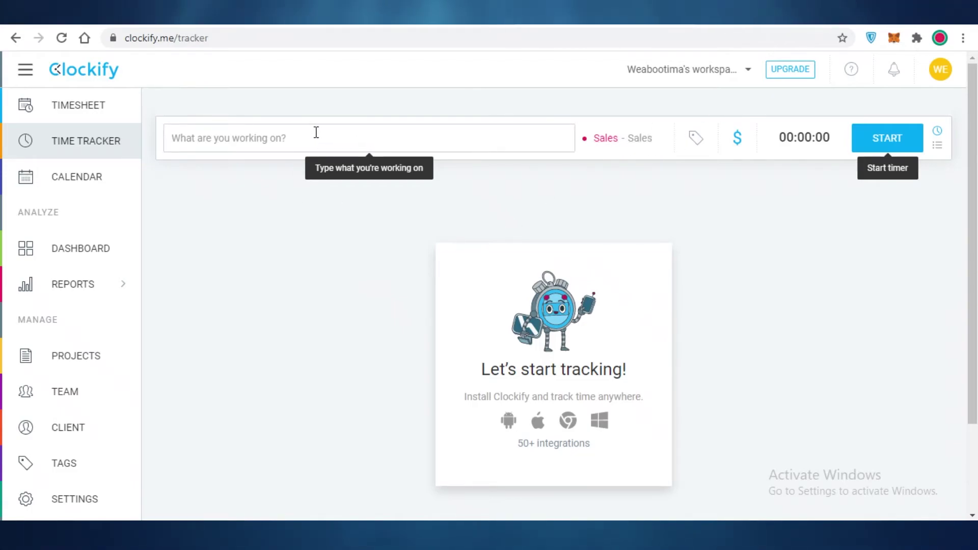
text(salw)
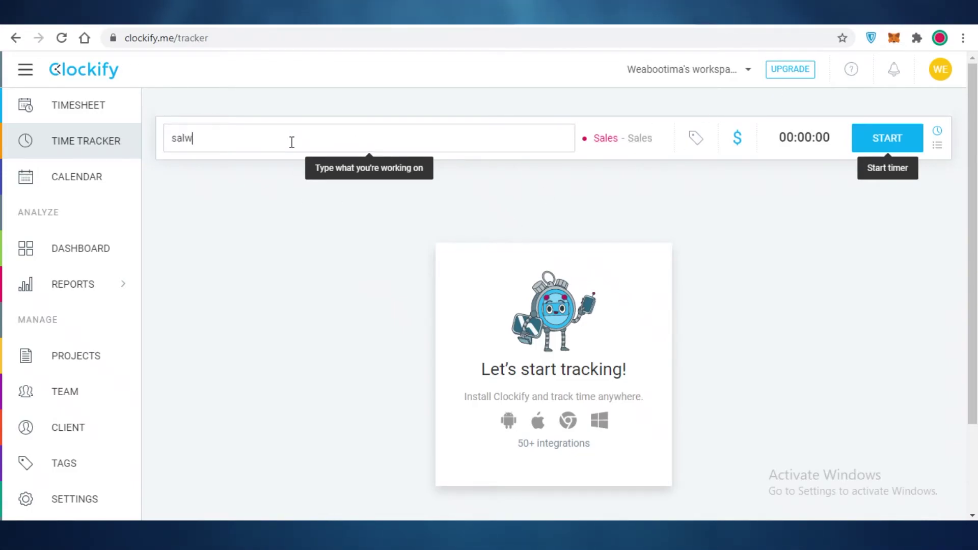
key(BackSpace)
text(es\)
key(BackSpace)
key(Return)
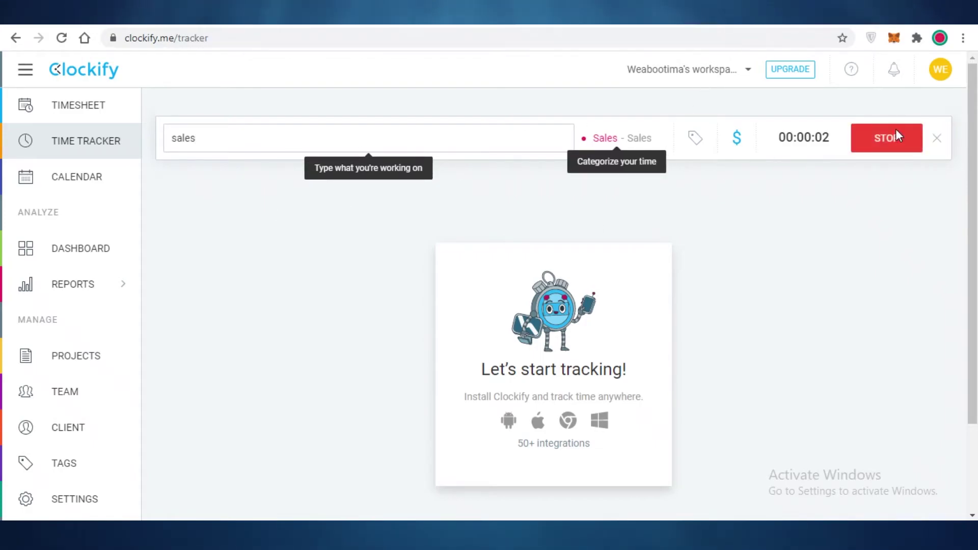
- Mark the running entry billable and tag it with a newly created 'sales' tag
double_click(738, 143)
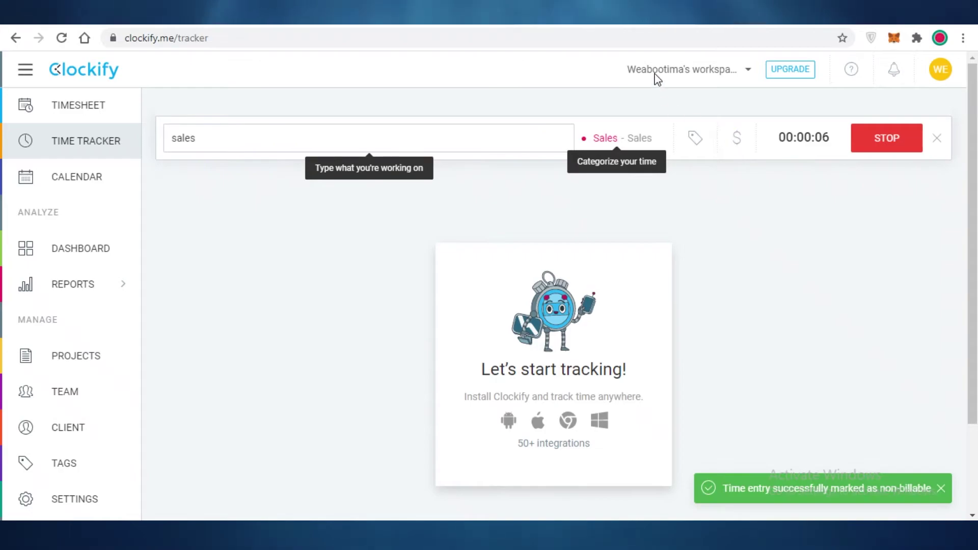
click(699, 139)
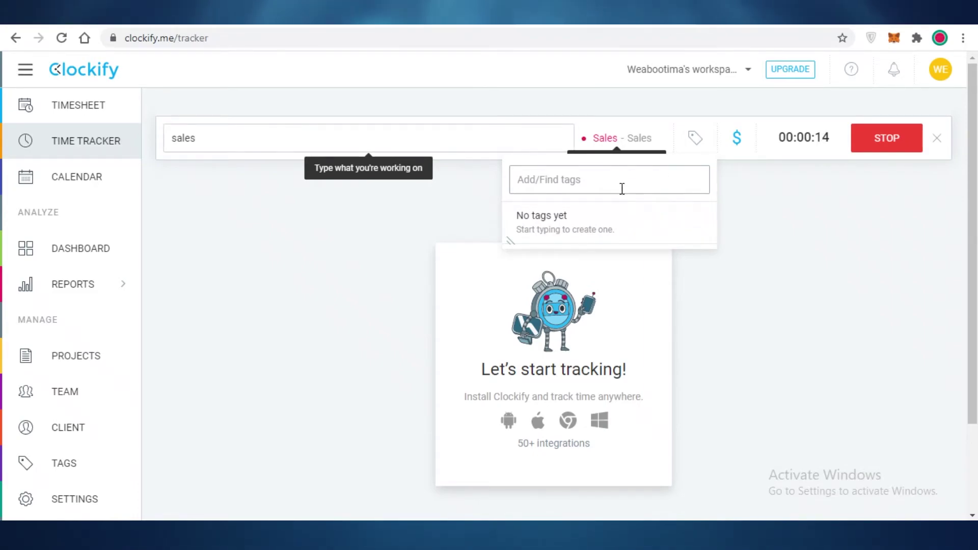
text(sales)
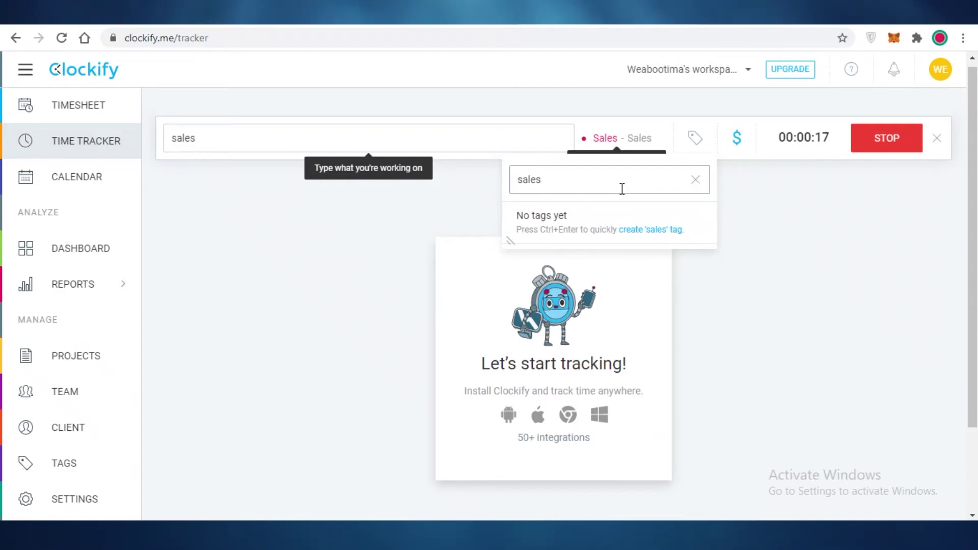
click(631, 230)
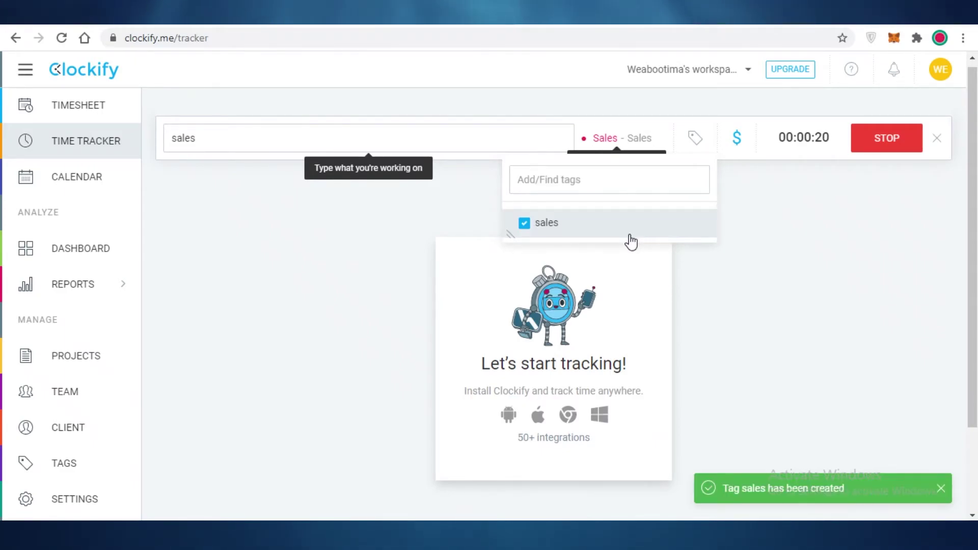
click(835, 256)
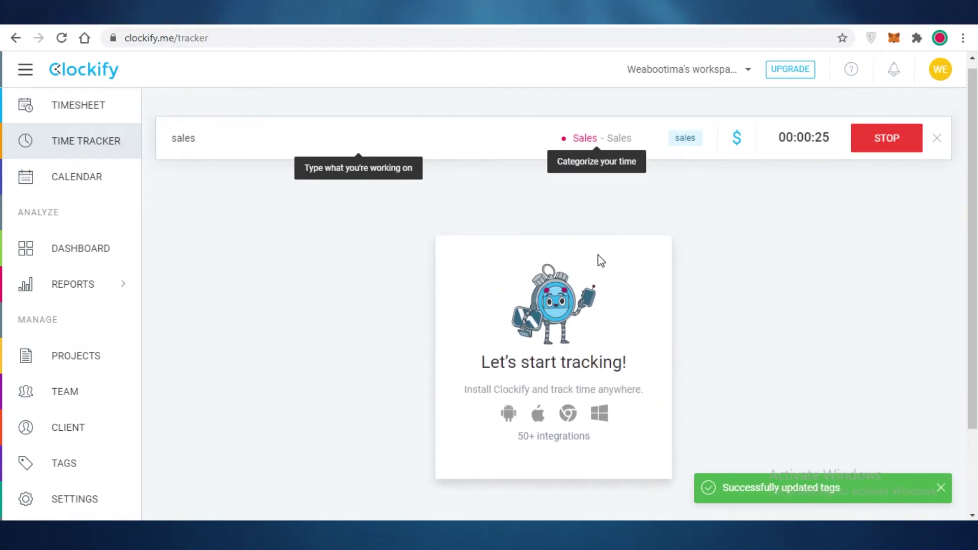
- Stop the timer, saving the 00:00:27 sales entry under Today
click(890, 137)
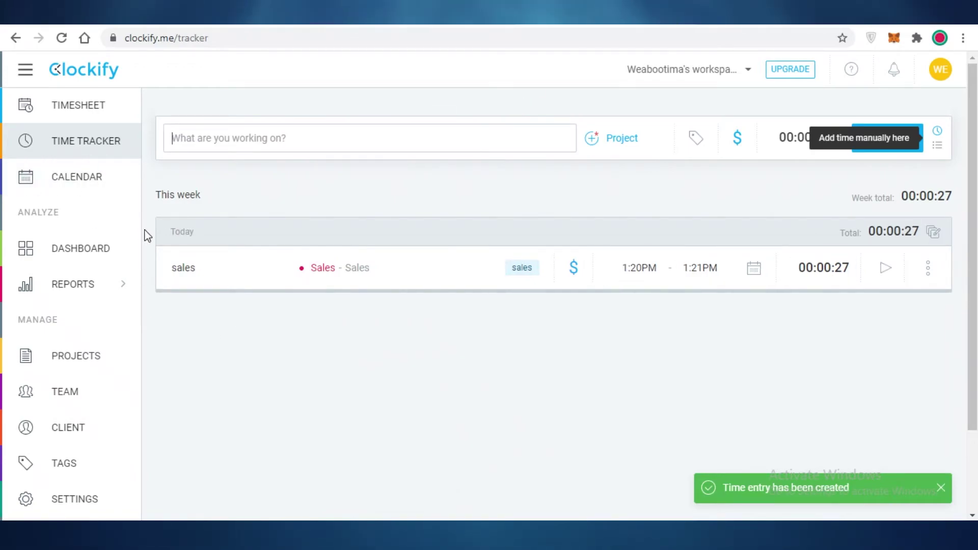
drag(147, 233, 548, 354)
click(548, 354)
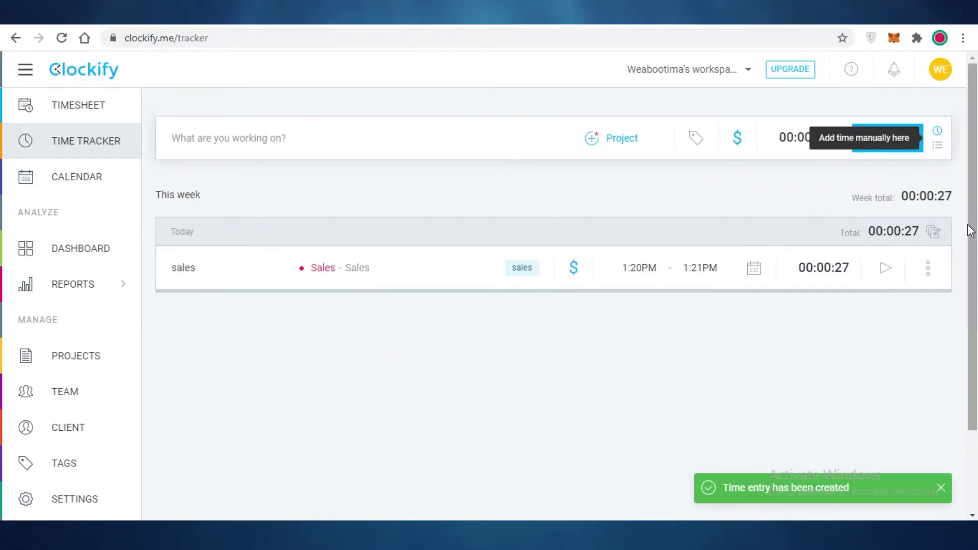
- View the entry's duplicate and delete options and toggle bulk editing on and off
click(937, 274)
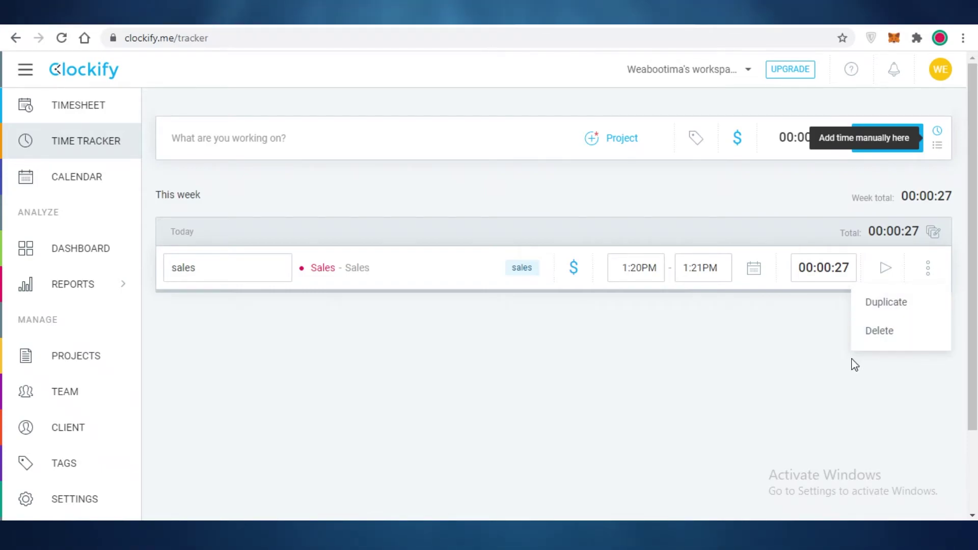
click(934, 235)
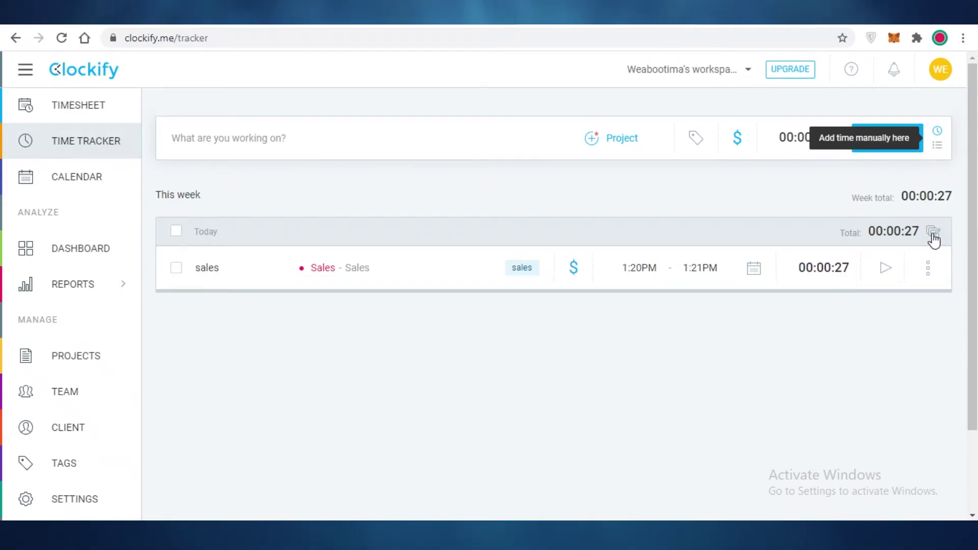
click(934, 235)
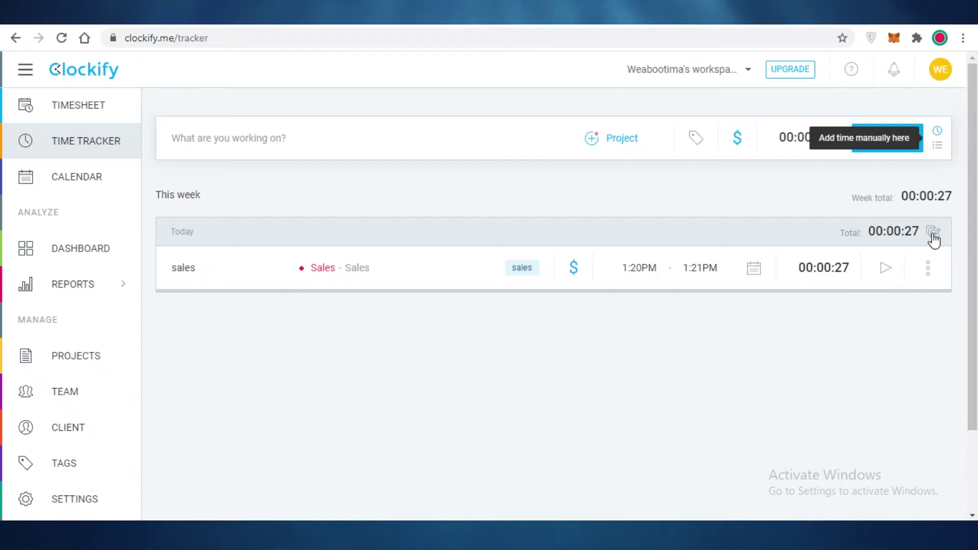
click(933, 235)
click(934, 235)
click(933, 235)
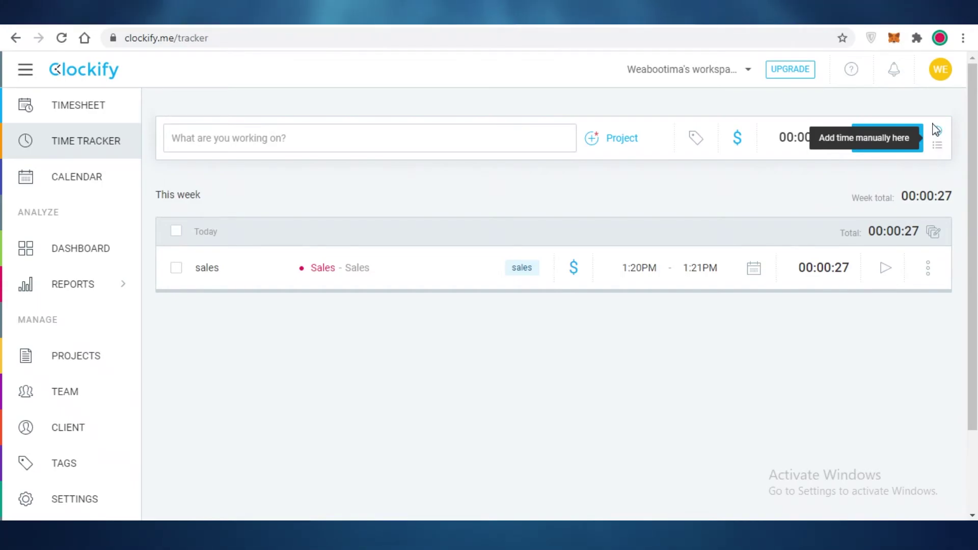
drag(936, 152, 720, 209)
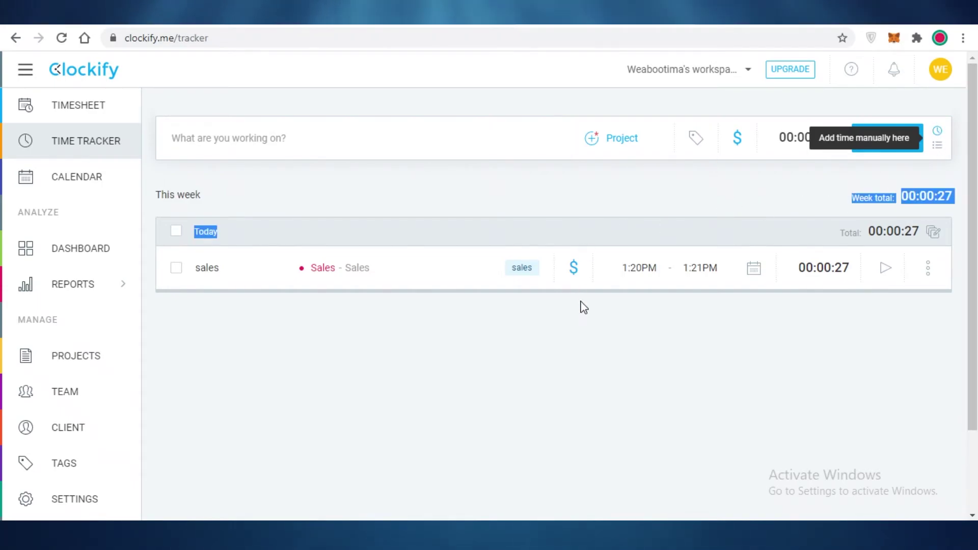
- Reload the time tracker, switch between manual and timer modes, and close notifications
key(F5)
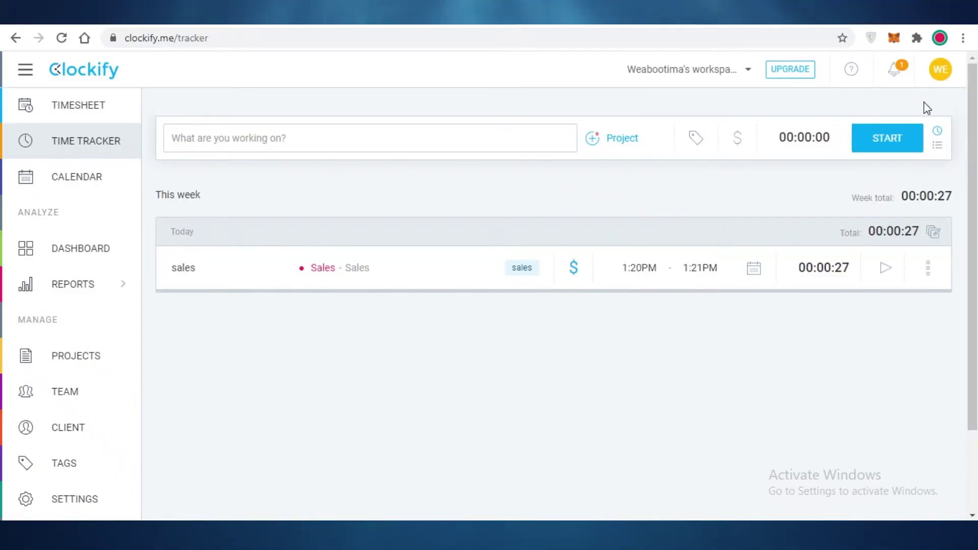
click(937, 146)
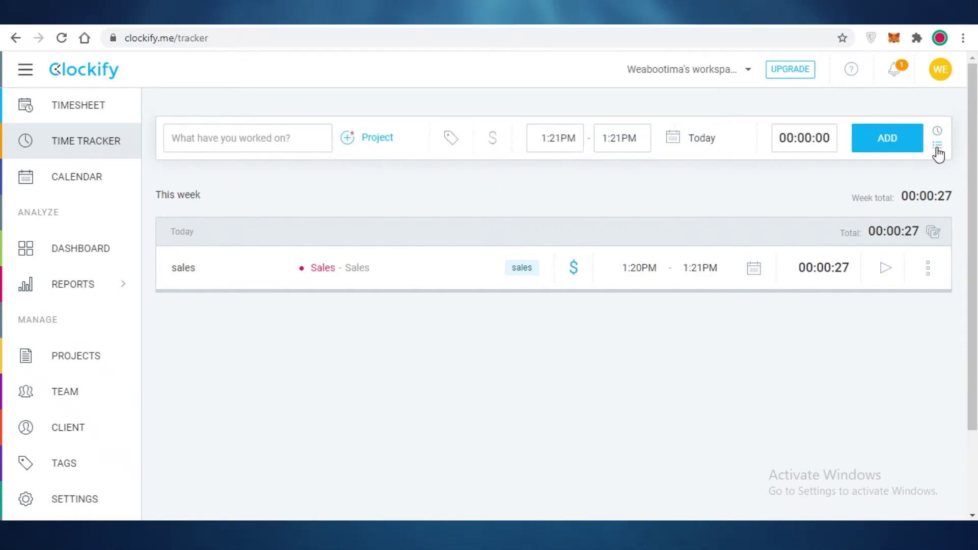
click(937, 131)
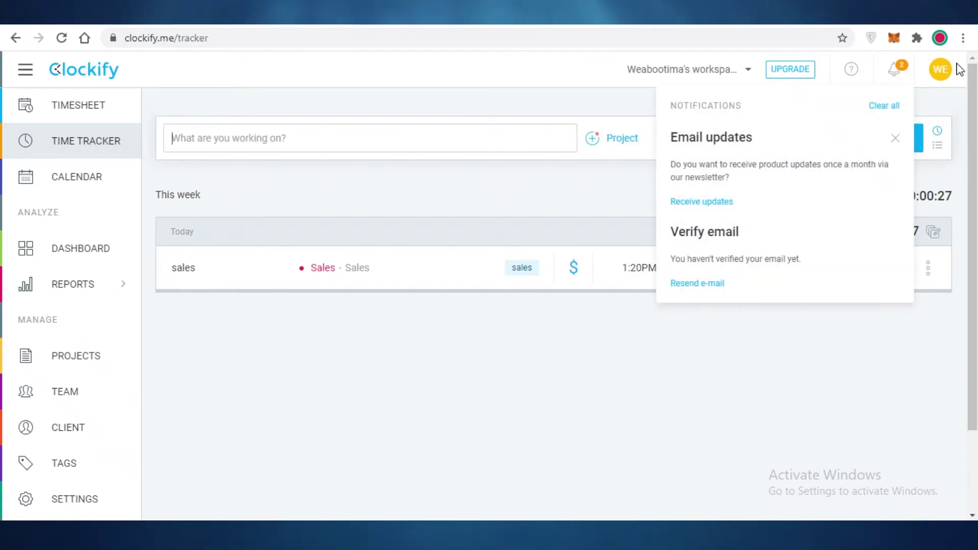
click(906, 81)
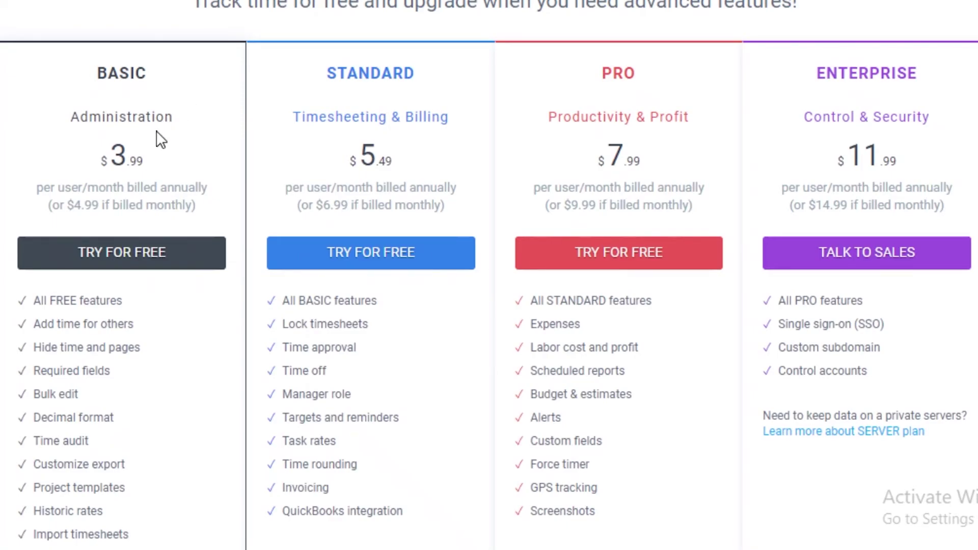
- Scroll down the Extra features page and read the descriptions of the Basic plan's features
scroll(157, 137, down, 2)
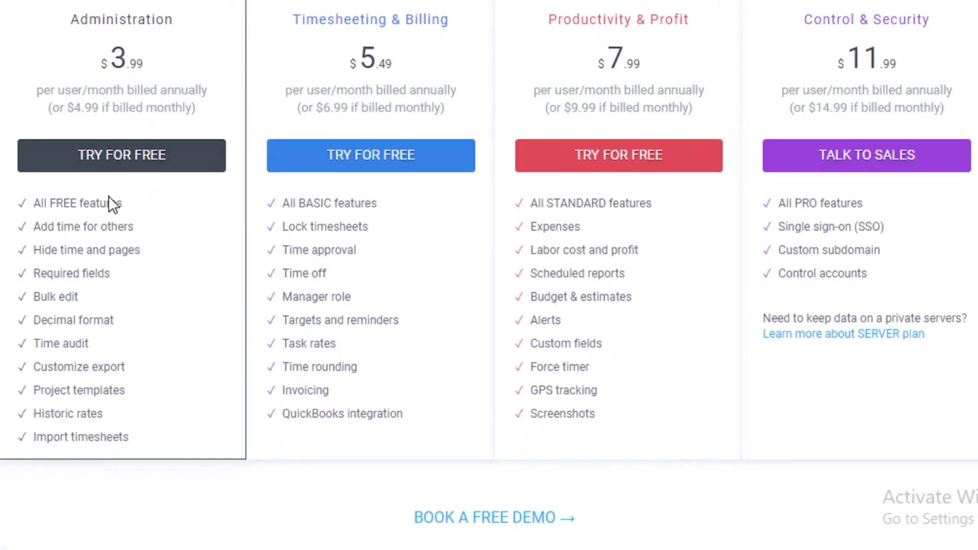
mouse_move(124, 235)
mouse_move(130, 263)
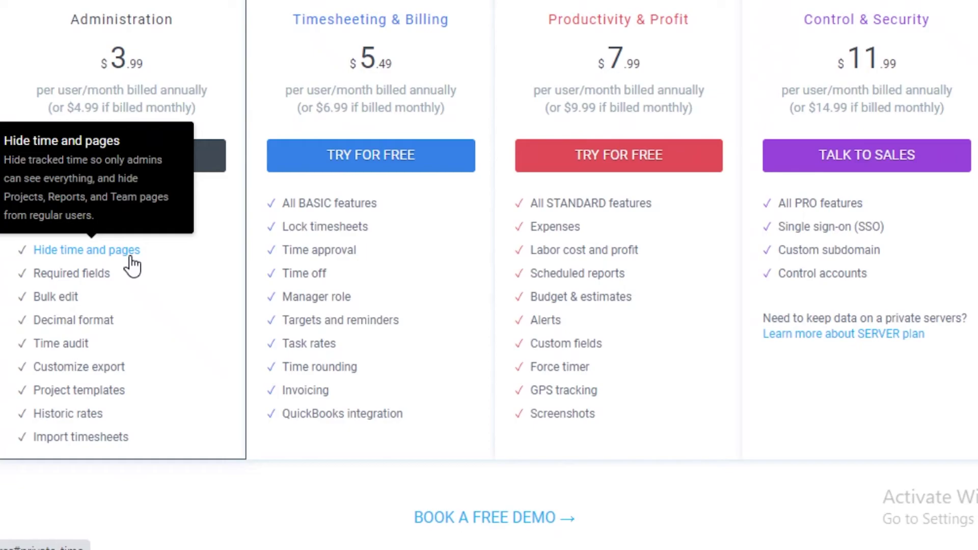
mouse_move(99, 275)
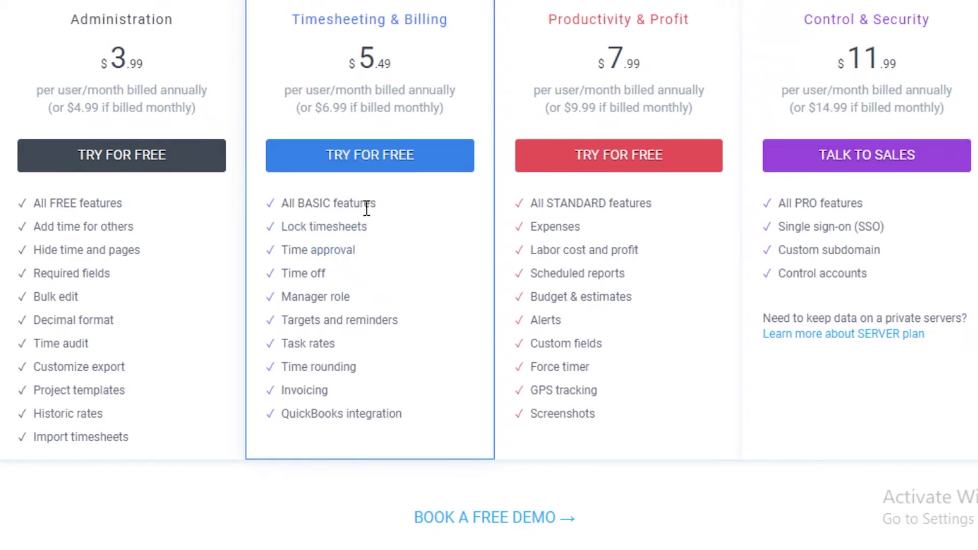
mouse_move(359, 227)
mouse_move(341, 253)
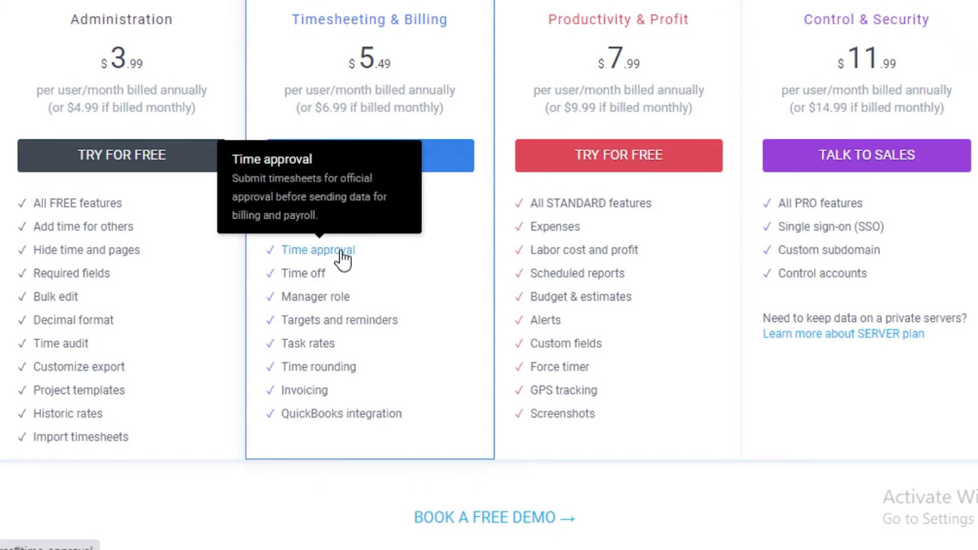